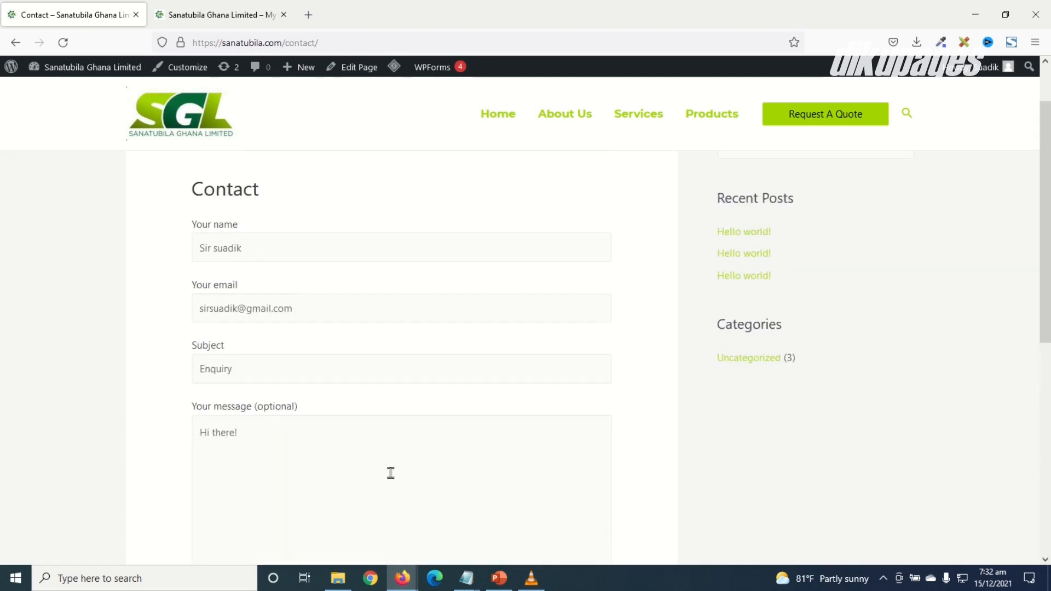
pyautogui.click(222, 456)
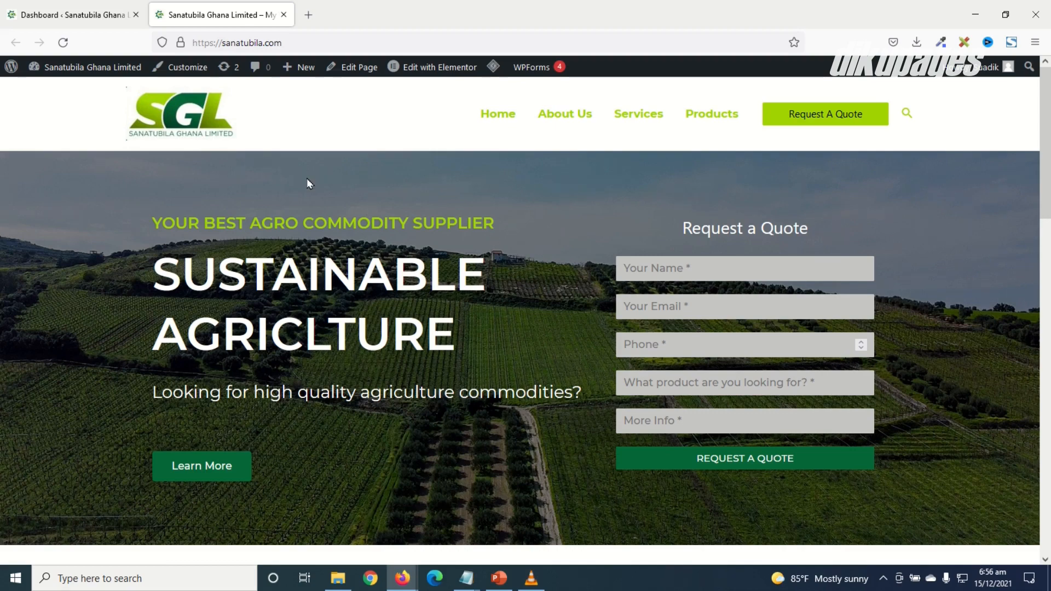
# Step: Find the Contact Form 7 plugin from the site's WordPress dashboard, then install and activate it
pyautogui.click(74, 15)
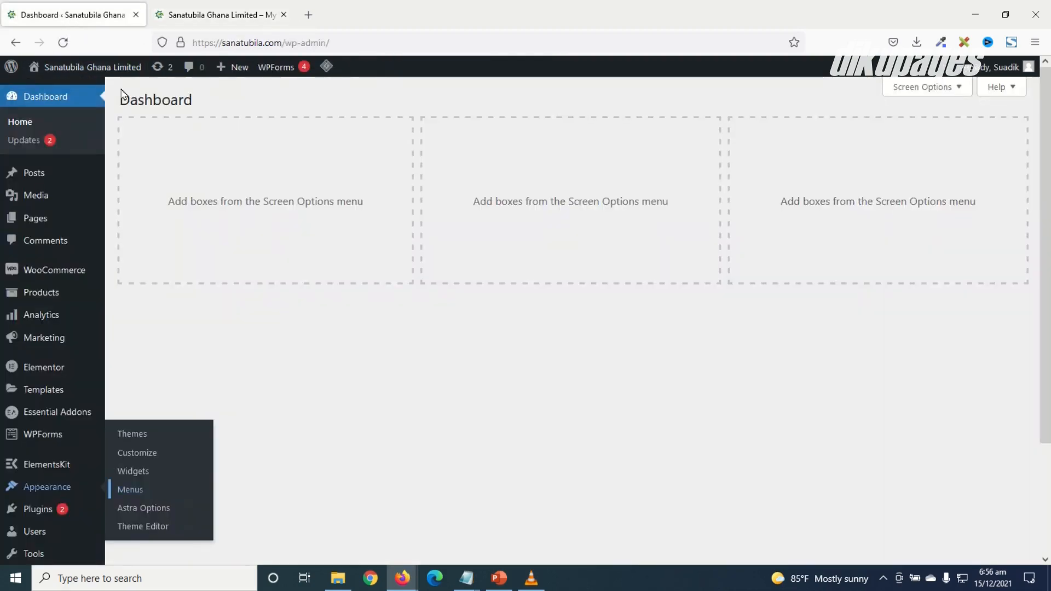
pyautogui.moveTo(43, 512)
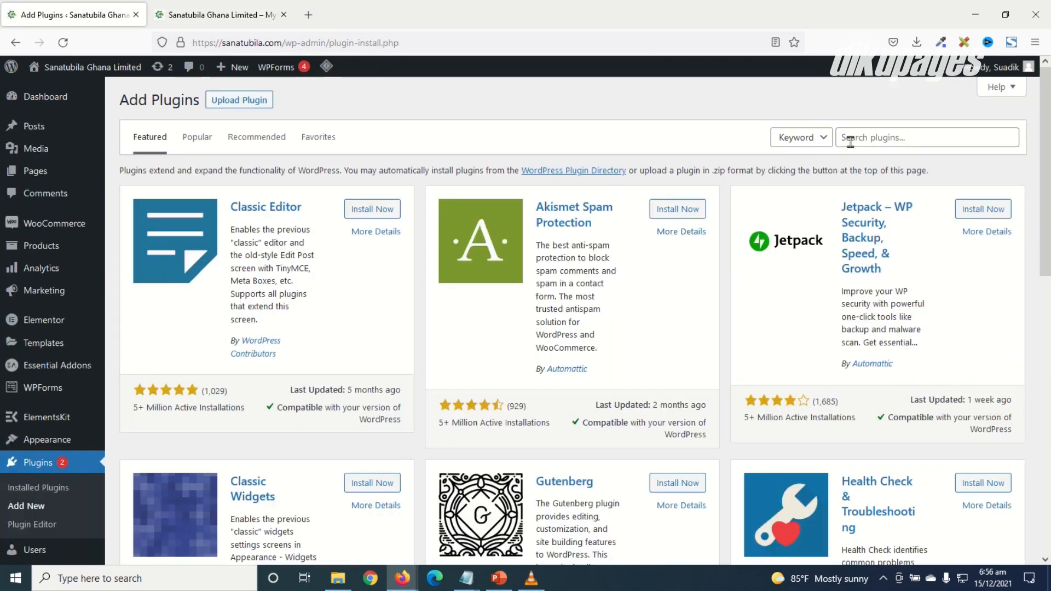
pyautogui.click(857, 138)
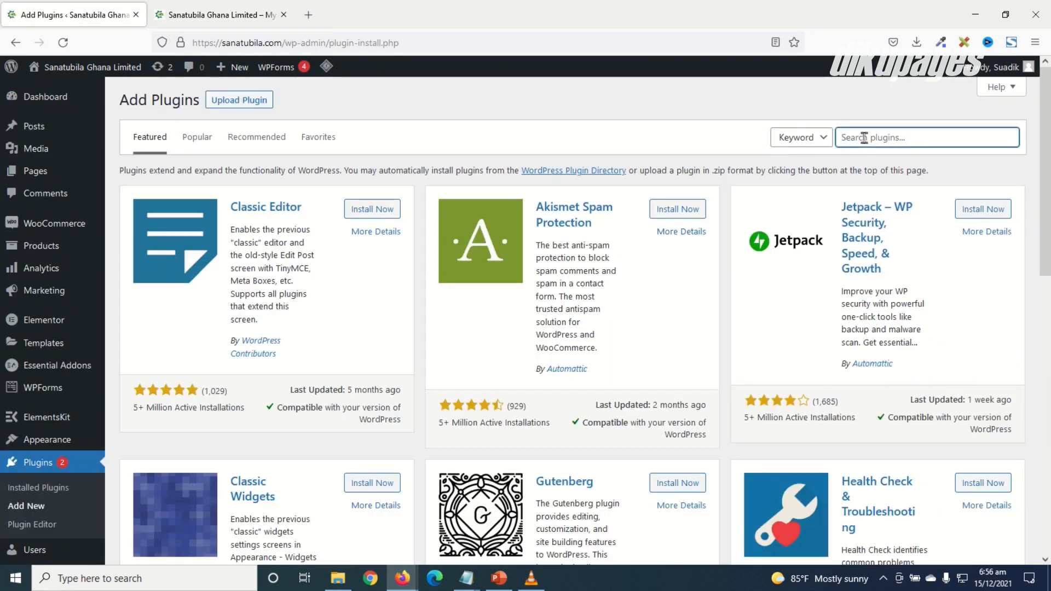
pyautogui.write('contact form 7')
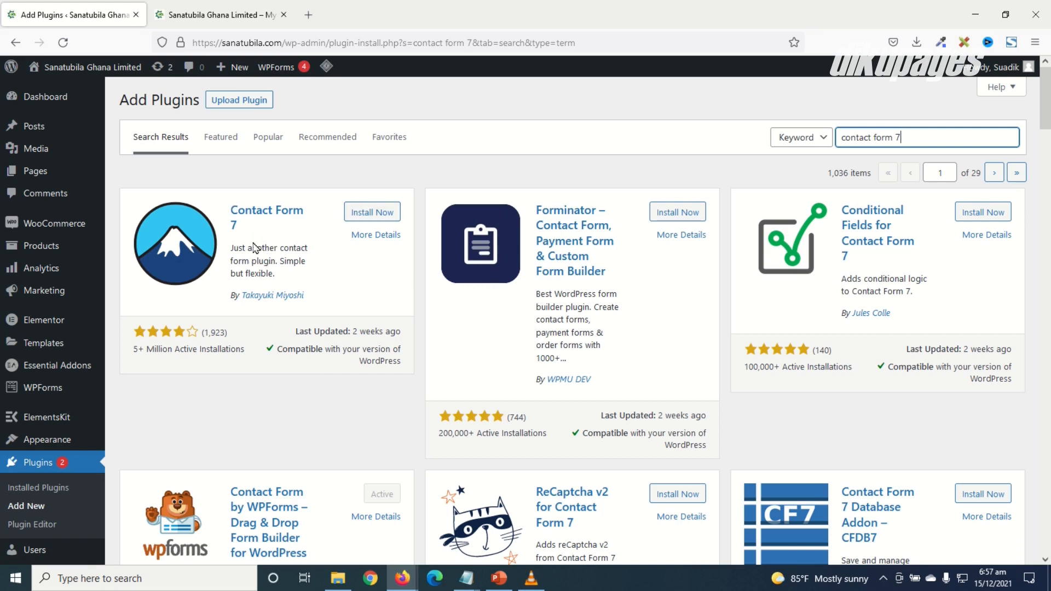
pyautogui.click(372, 213)
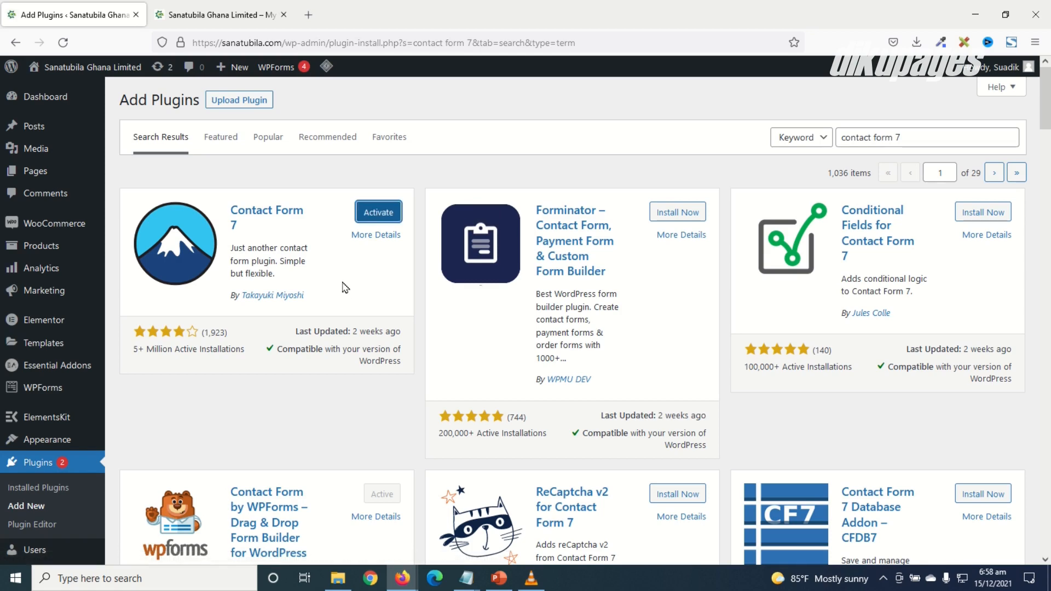
pyautogui.click(378, 213)
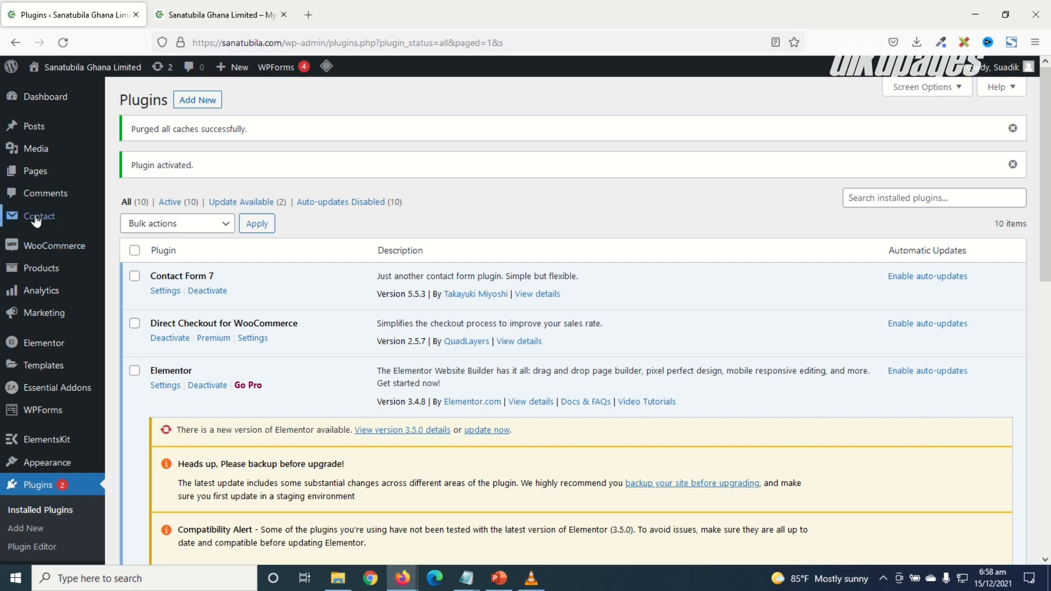
# Step: Open Contact form 1 for editing and review the name, email, subject, message and submit entries in its form template
pyautogui.moveTo(38, 221)
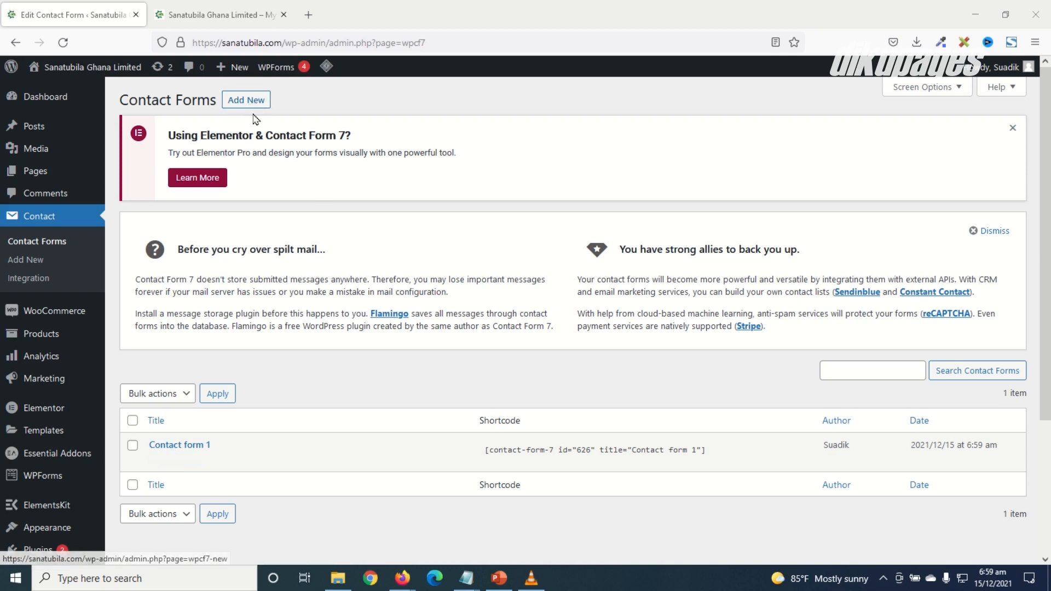
pyautogui.click(182, 448)
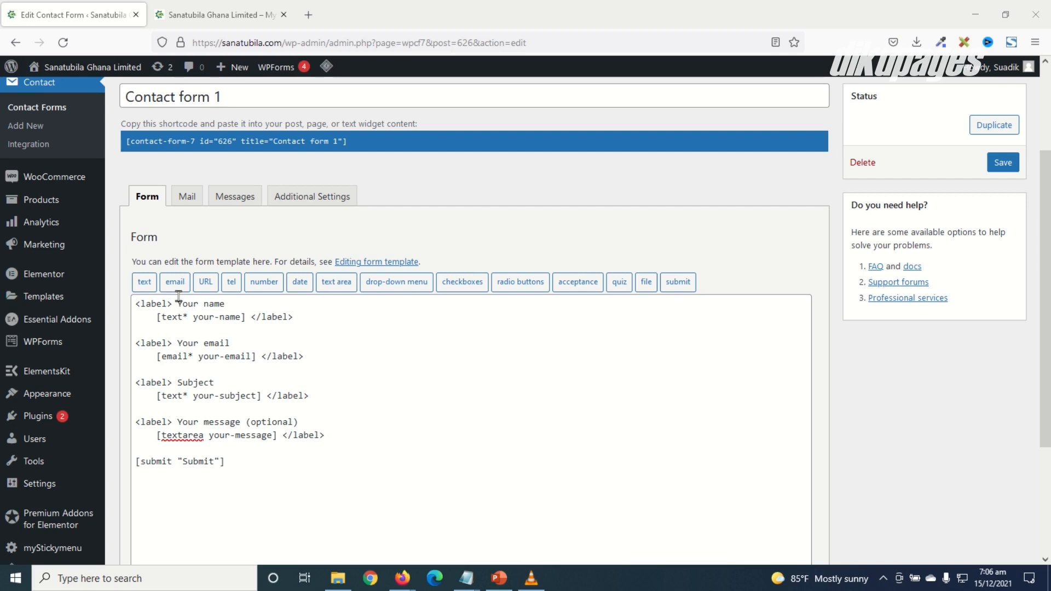
pyautogui.moveTo(179, 304); pyautogui.dragTo(133, 305)
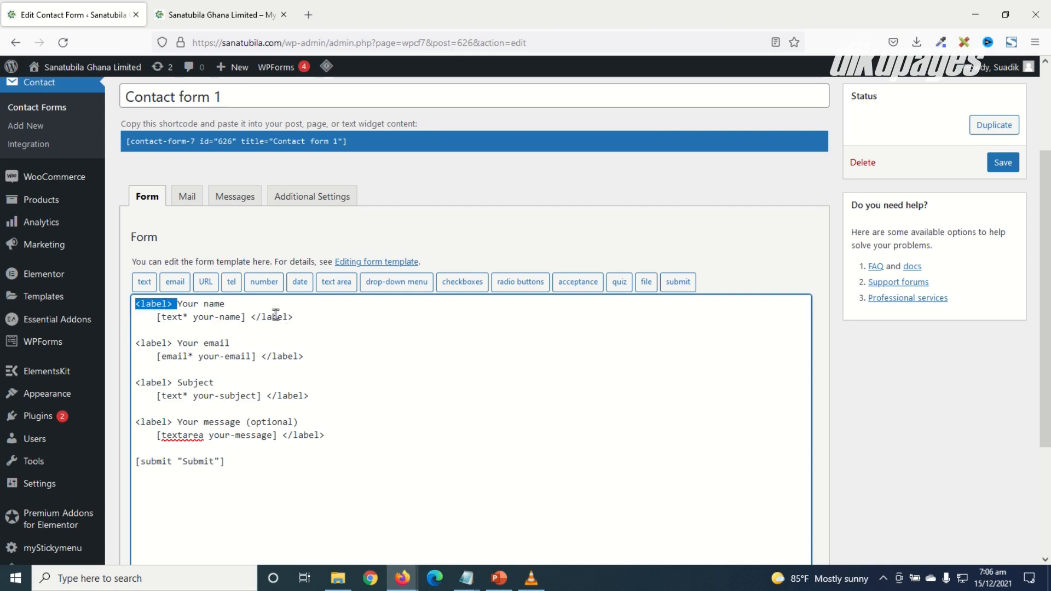
pyautogui.moveTo(247, 317); pyautogui.dragTo(155, 318)
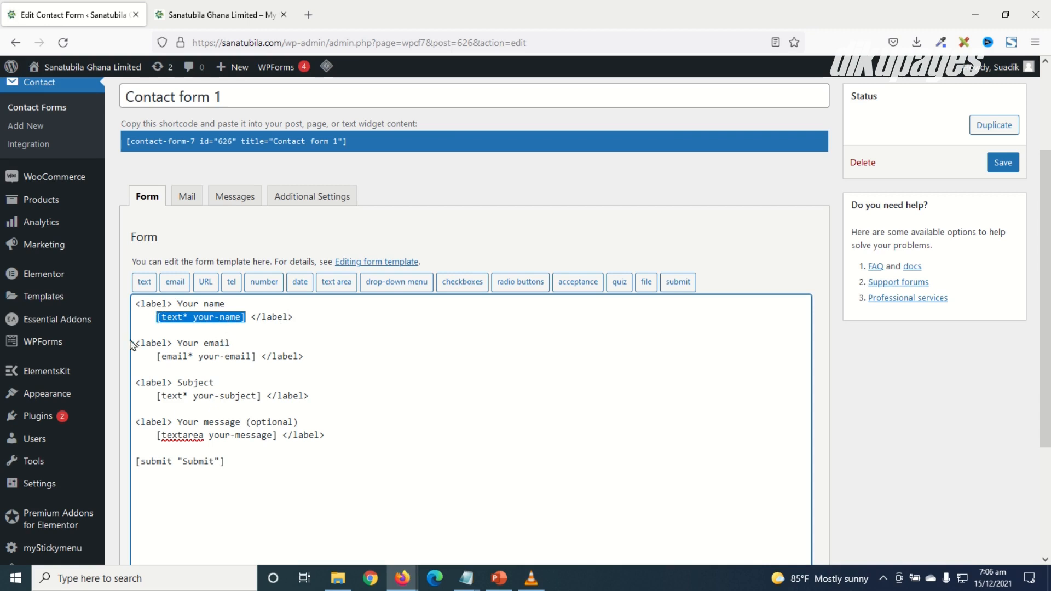
pyautogui.moveTo(134, 343); pyautogui.dragTo(284, 369)
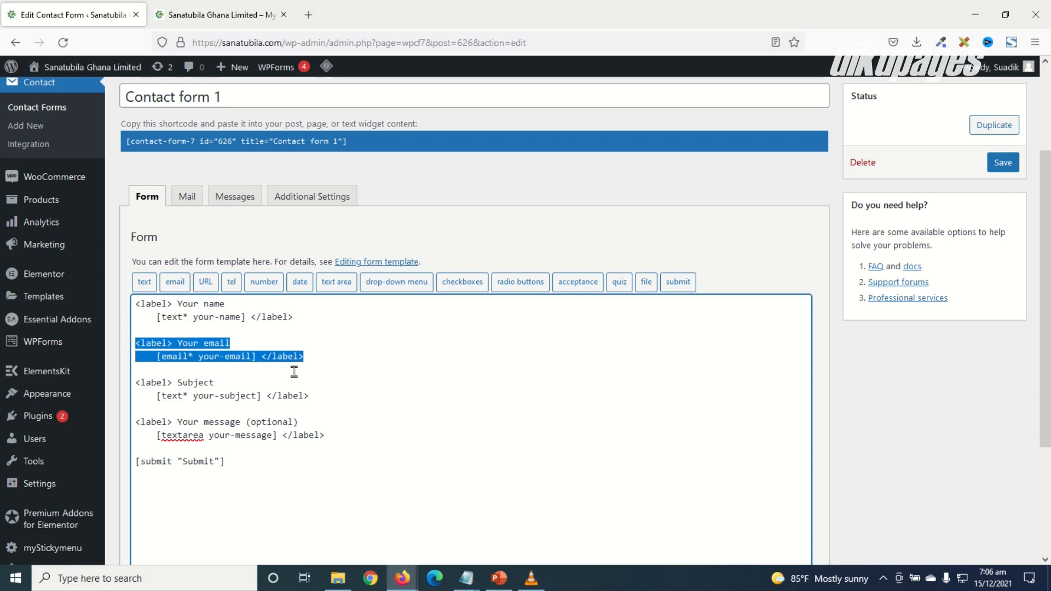
pyautogui.moveTo(146, 382); pyautogui.dragTo(293, 395)
pyautogui.moveTo(162, 422); pyautogui.dragTo(292, 440)
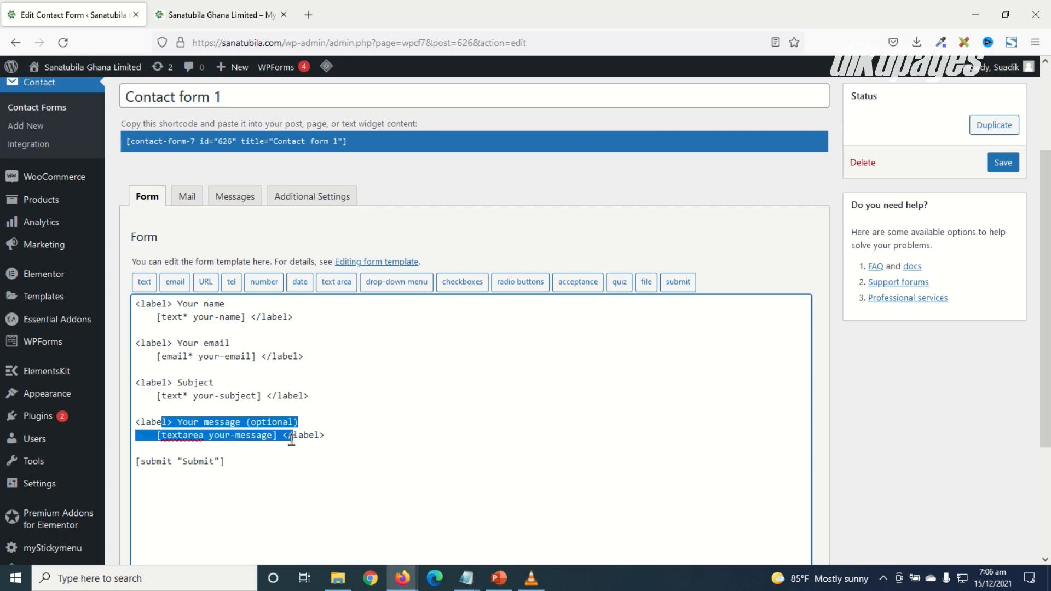
pyautogui.moveTo(225, 462); pyautogui.dragTo(139, 473)
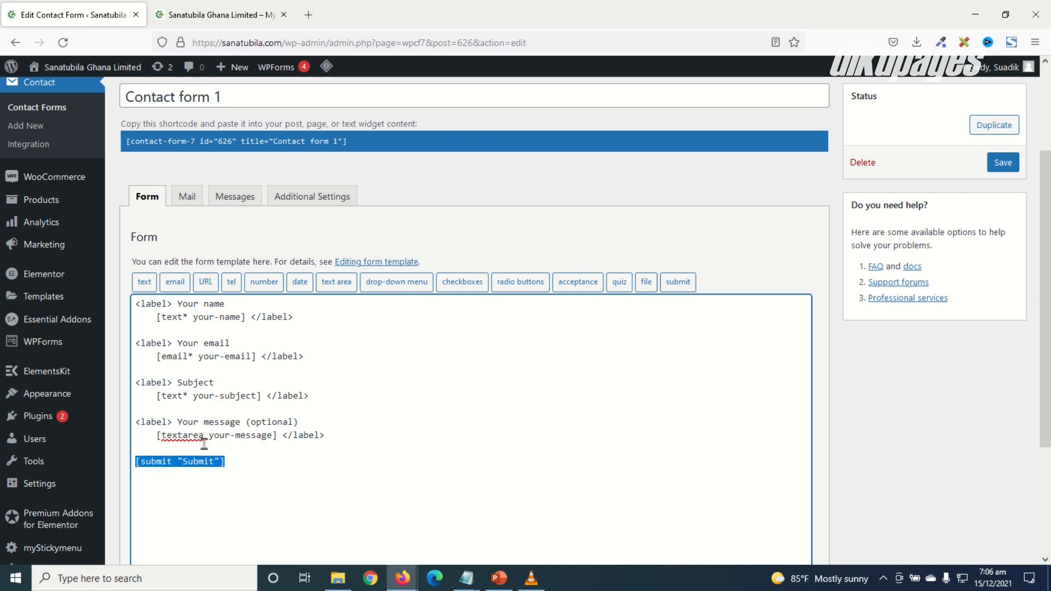
# Step: Duplicate the "Your message (optional)" label block between the original block and the submit tag in the form template
pyautogui.click(340, 437)
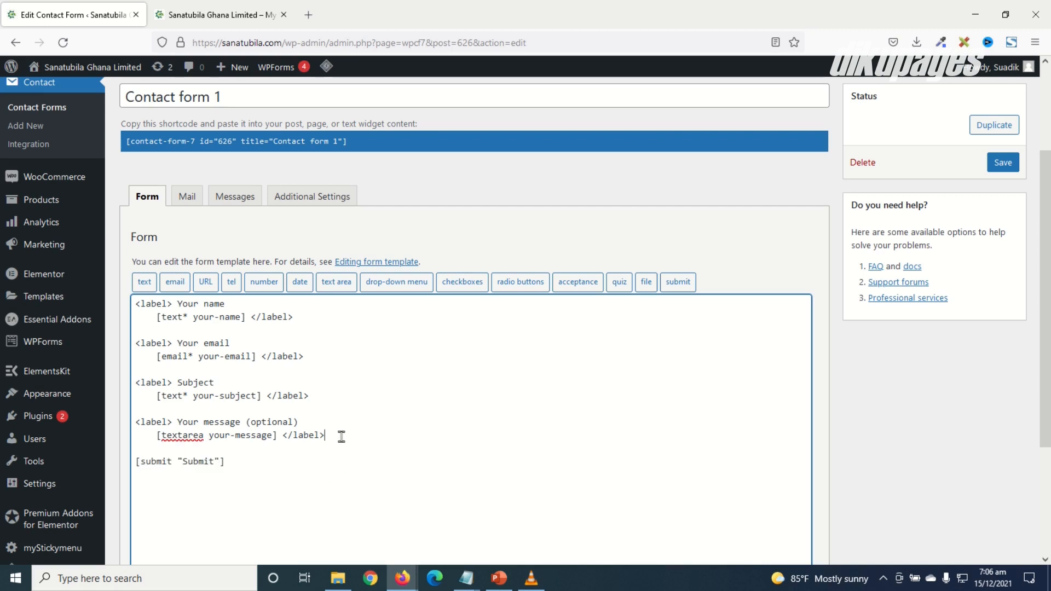
pyautogui.press('Return')
pyautogui.press('Return')
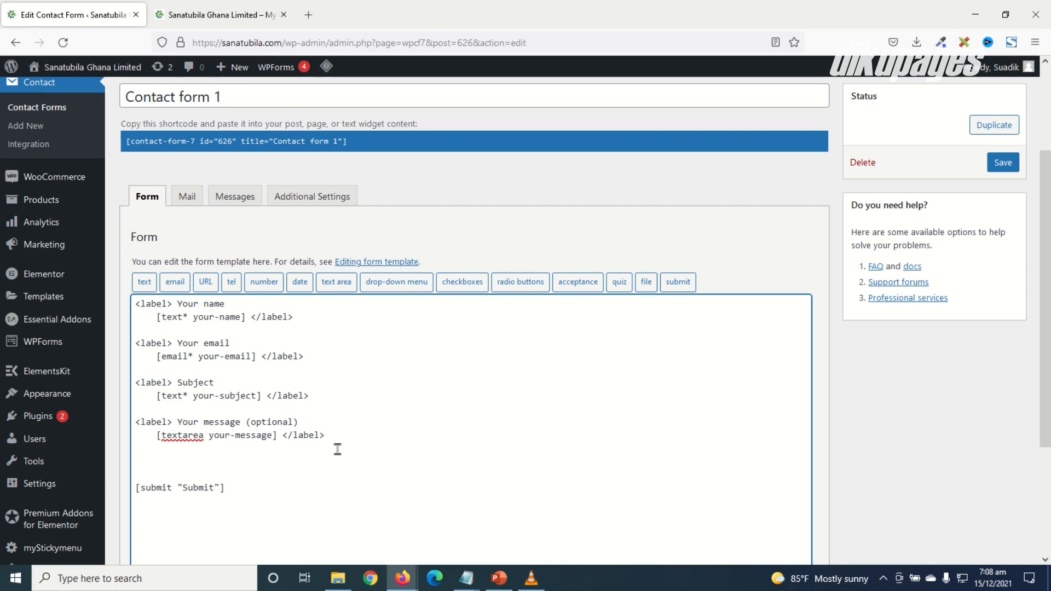
pyautogui.moveTo(135, 419); pyautogui.dragTo(325, 435)
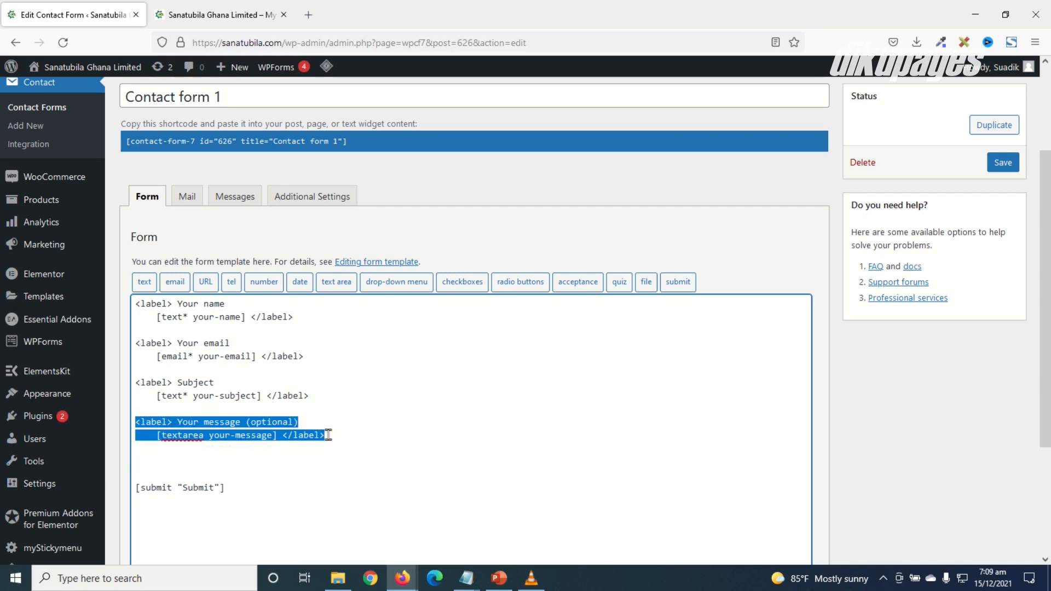
pyautogui.rightClick(253, 424)
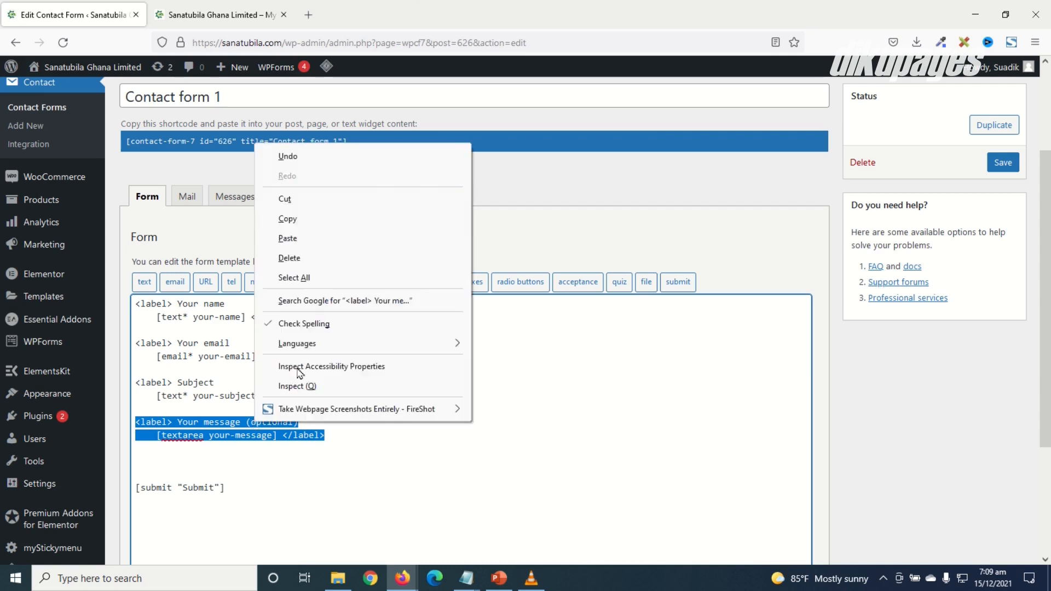
pyautogui.click(305, 222)
pyautogui.click(162, 464)
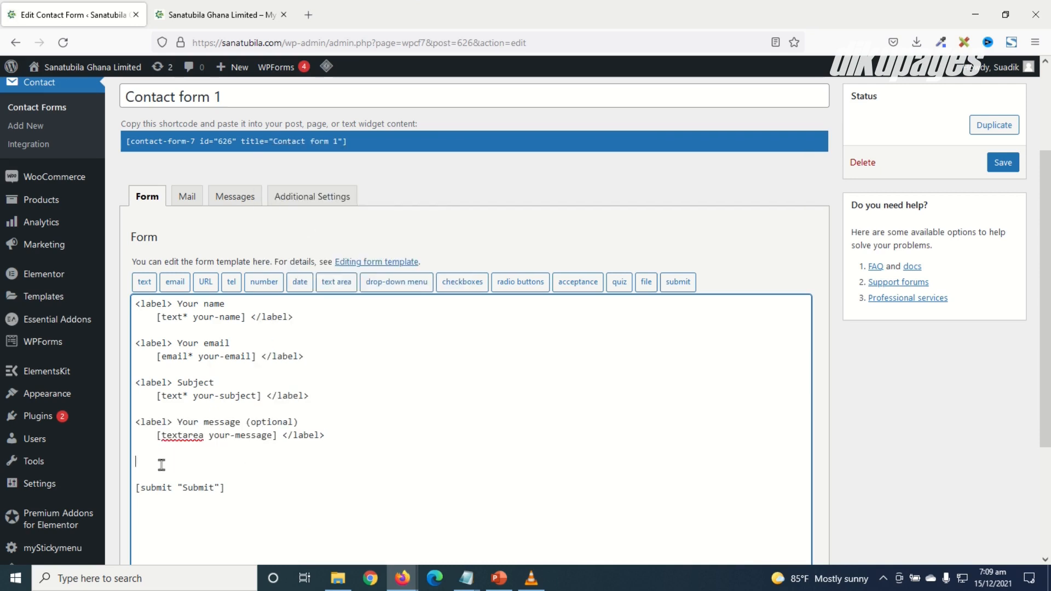
pyautogui.rightClick(159, 464)
pyautogui.click(226, 310)
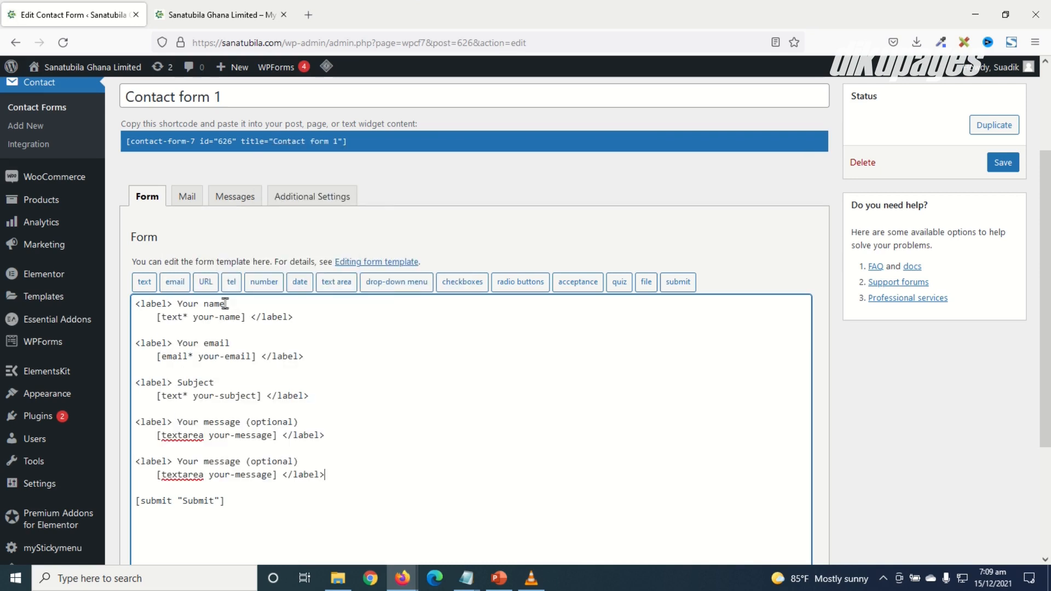
# Step: Change the duplicated block's label to "Upload file (optional)" and remove its textarea tag
pyautogui.moveTo(178, 461); pyautogui.dragTo(241, 463)
pyautogui.press('BackSpace')
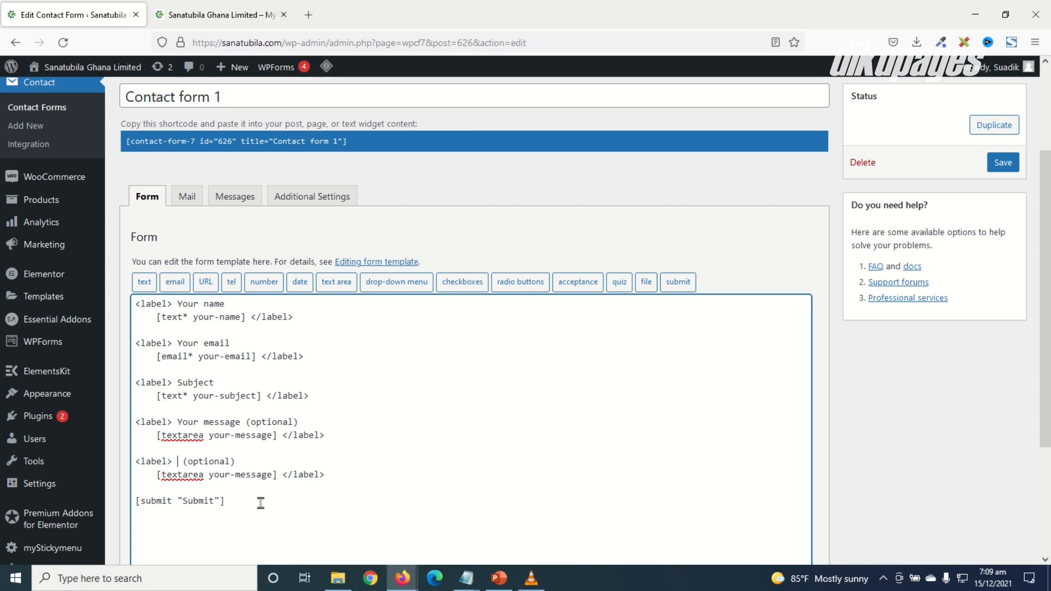
pyautogui.write('Upload file')
pyautogui.moveTo(155, 475); pyautogui.dragTo(277, 477)
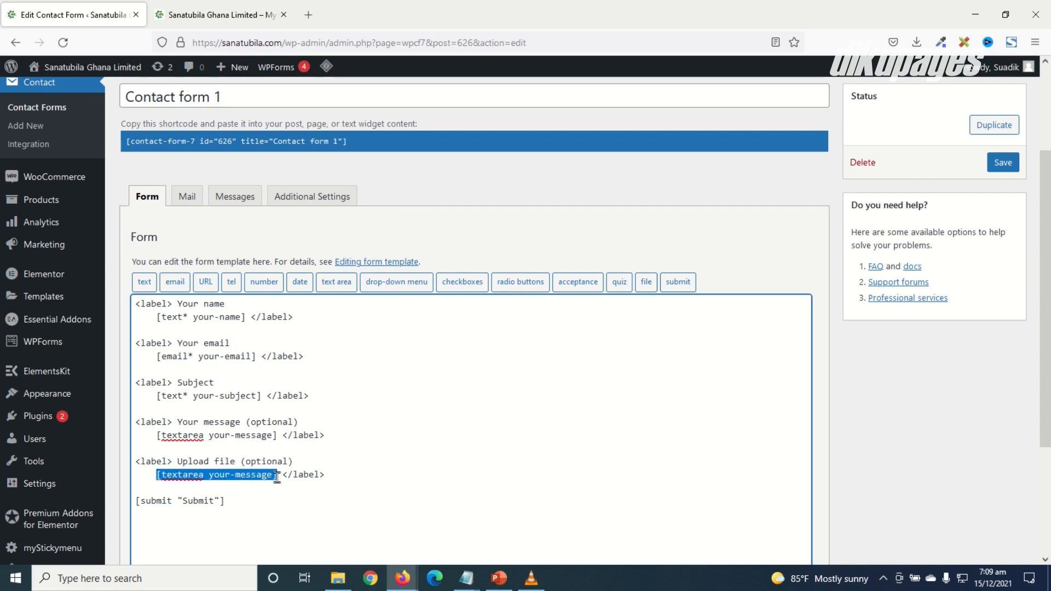
pyautogui.press('BackSpace')
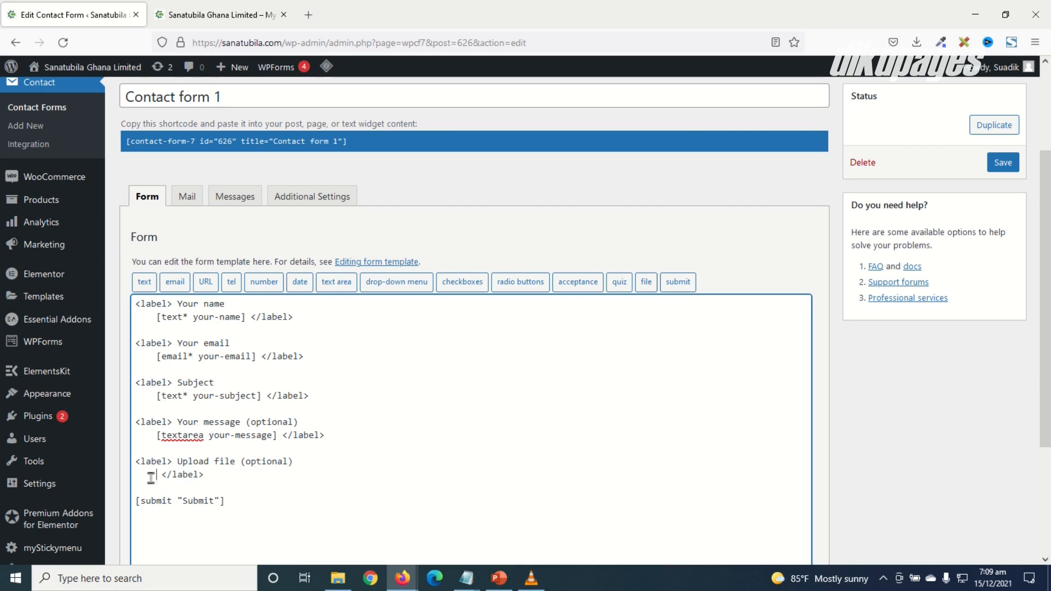
# Step: Start generating a file tag for the upload block, keep it non-required, name it file-upload and enter 8m as the file size limit
pyautogui.click(646, 282)
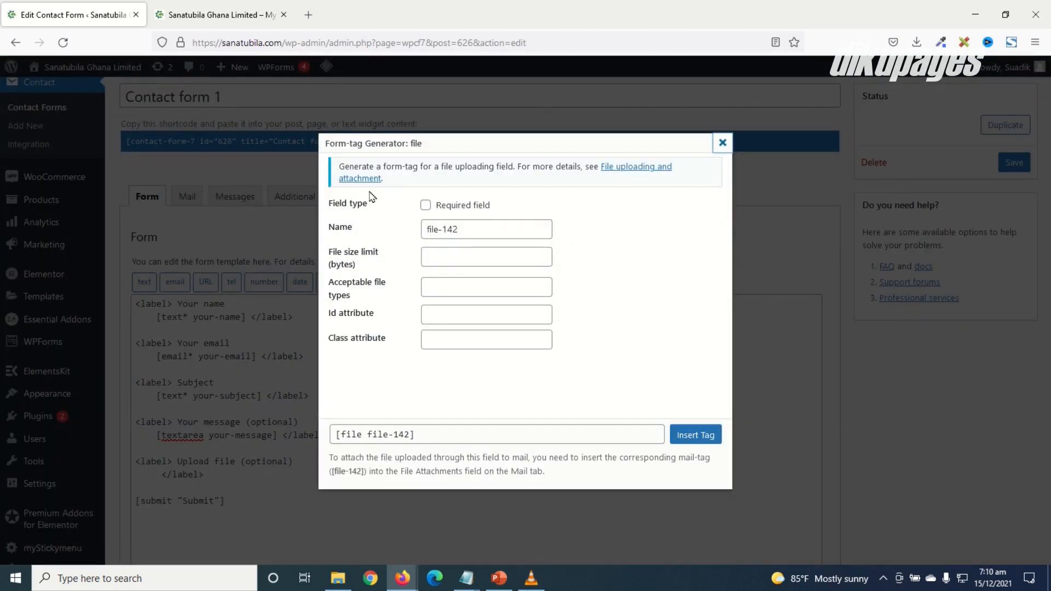
pyautogui.click(426, 207)
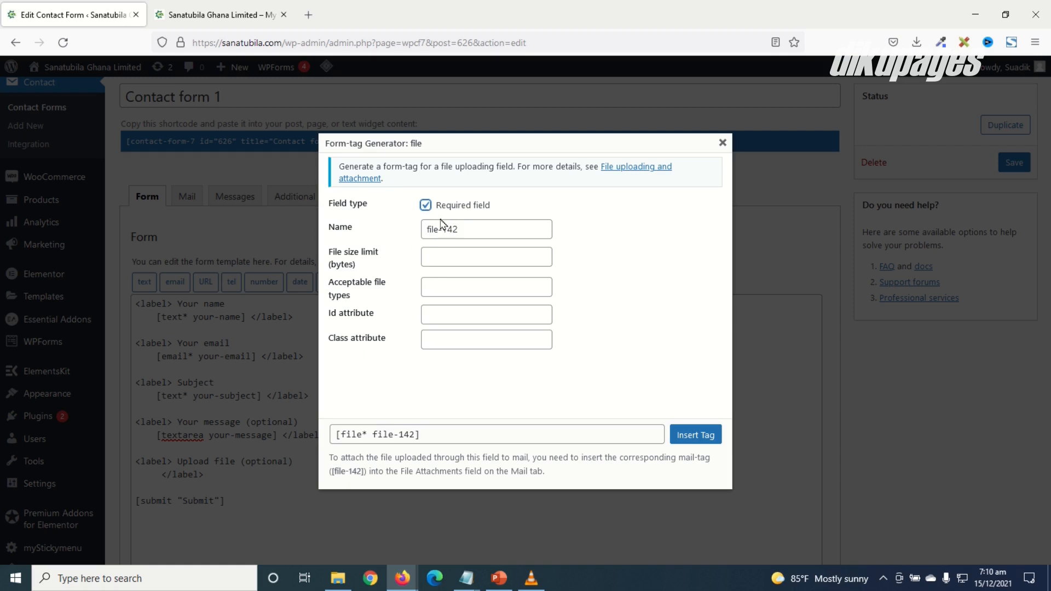
pyautogui.click(426, 207)
pyautogui.click(484, 230)
pyautogui.moveTo(484, 230); pyautogui.dragTo(398, 226)
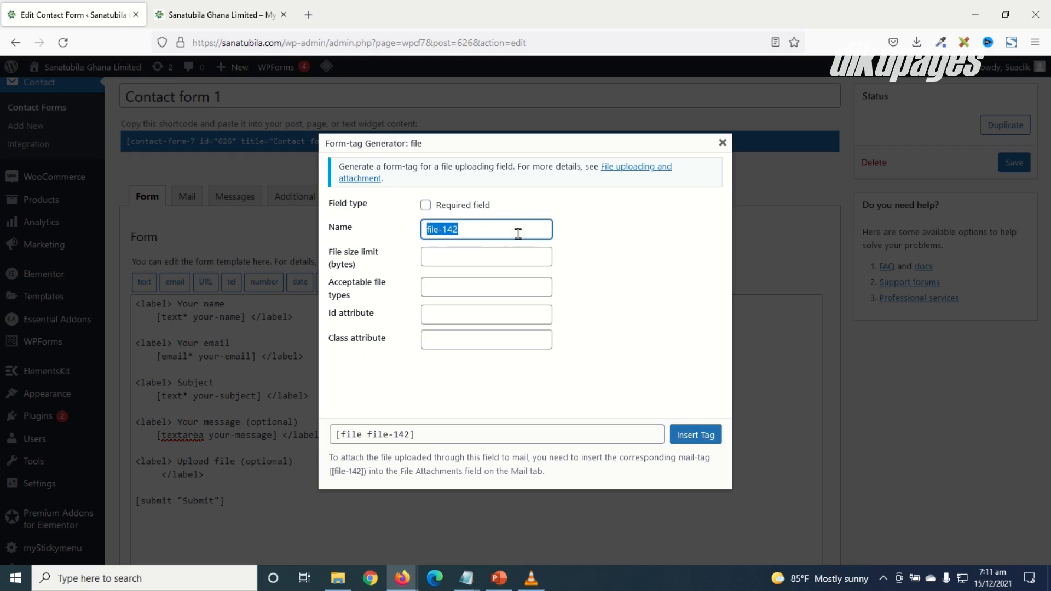
pyautogui.write('file-upload')
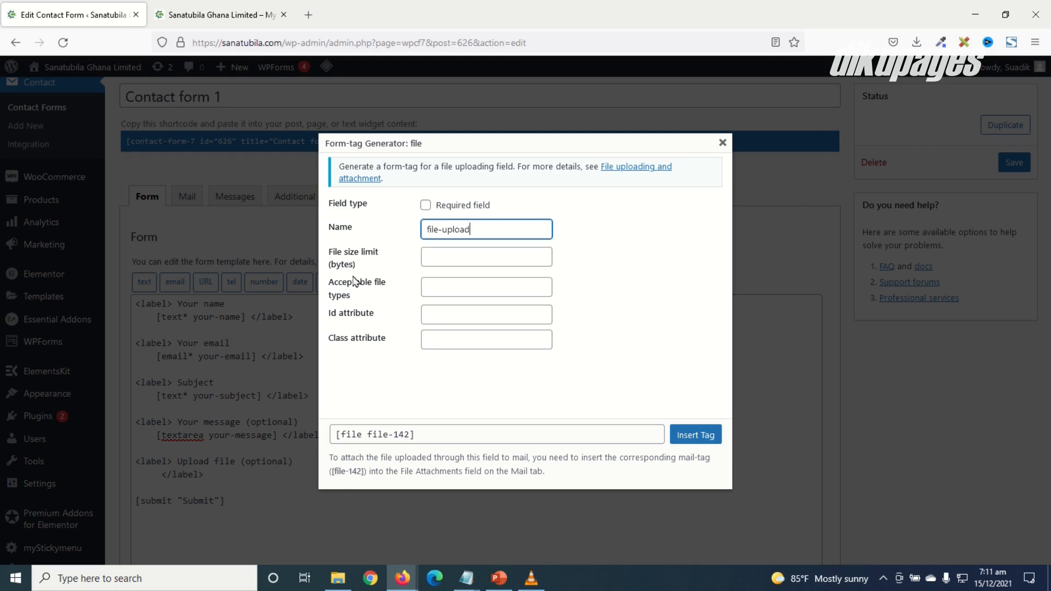
pyautogui.click(463, 259)
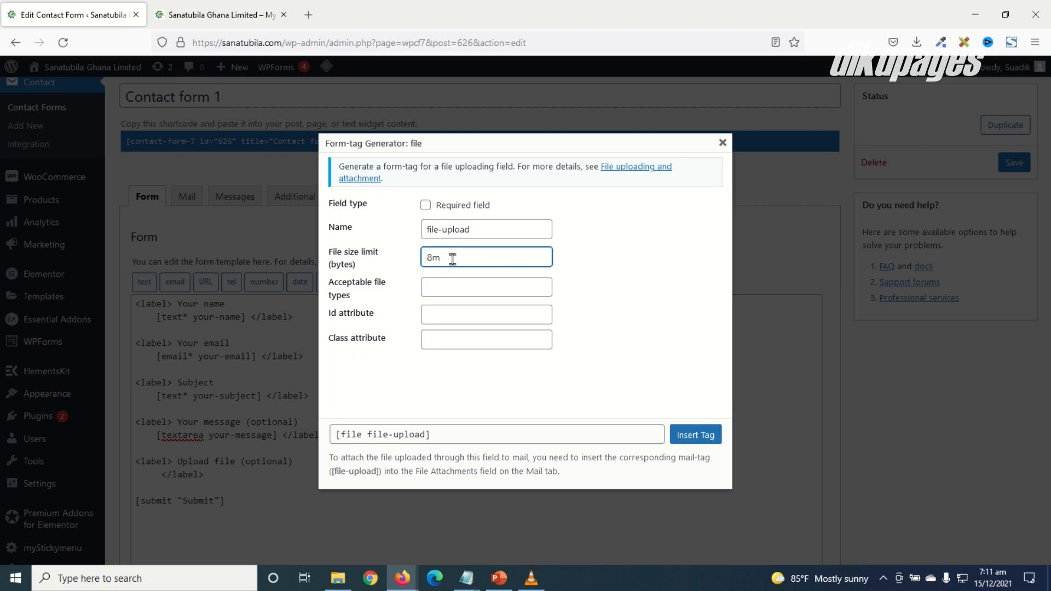
pyautogui.doubleClick(460, 258)
# Step: Search the web for "mb to bytes" in a new browser tab and convert 8 MB to bytes on gbmb.org
pyautogui.click(309, 15)
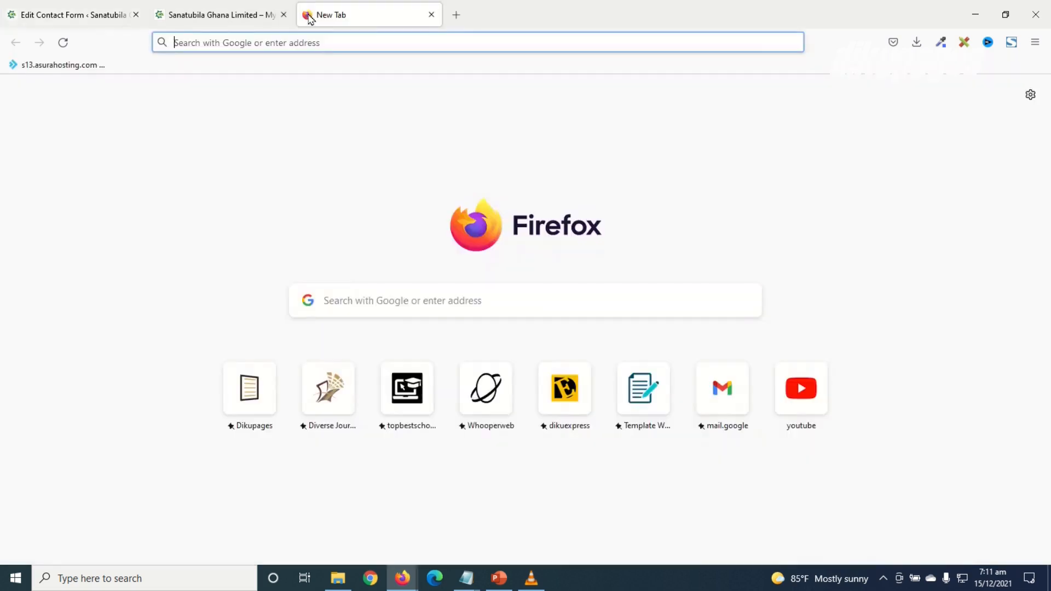
pyautogui.write('mb')
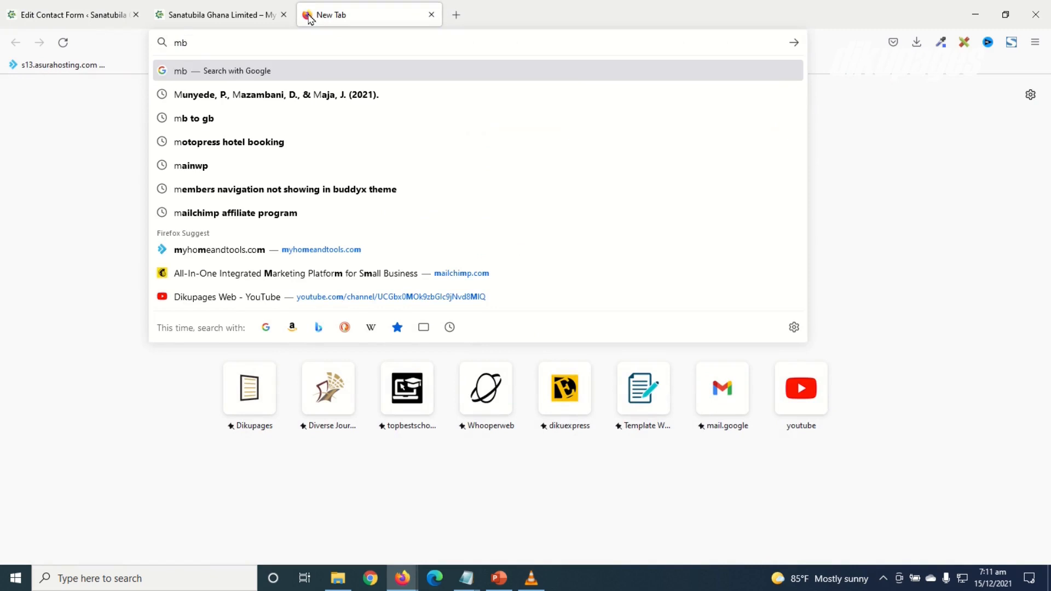
pyautogui.write(' to bytes')
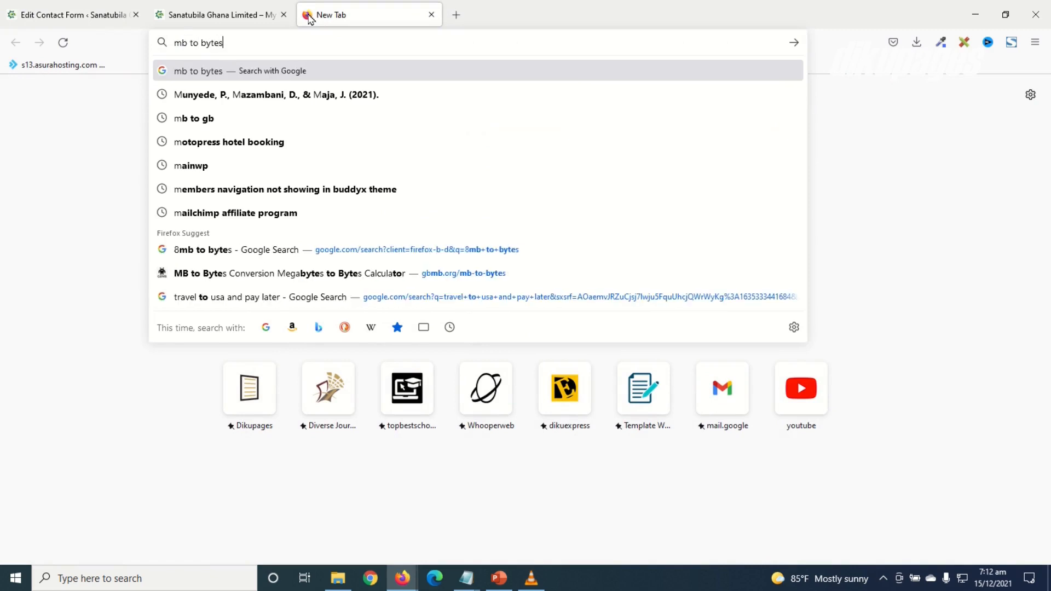
pyautogui.press('Return')
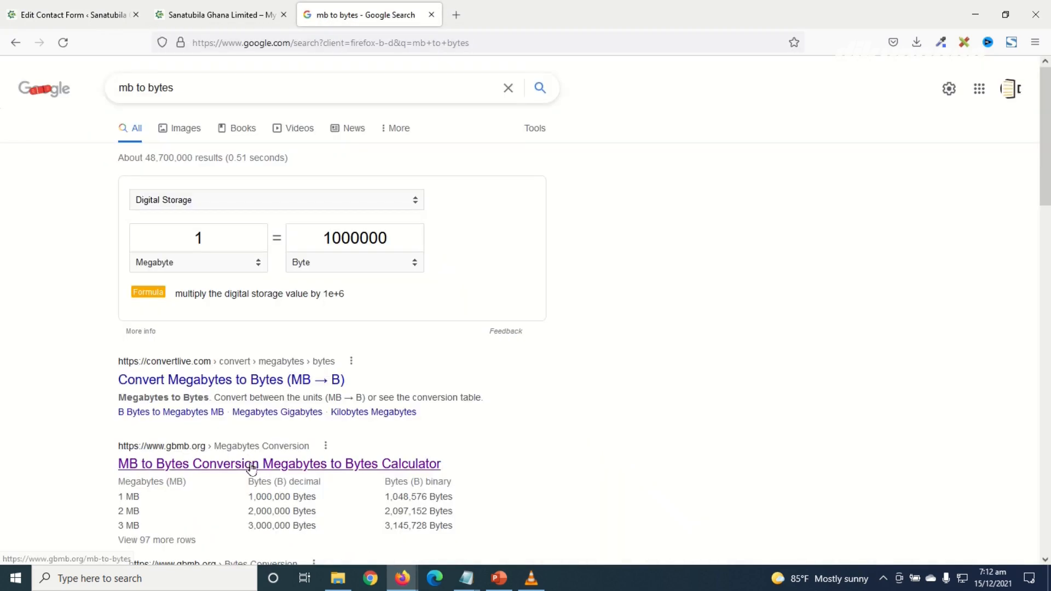
pyautogui.click(194, 466)
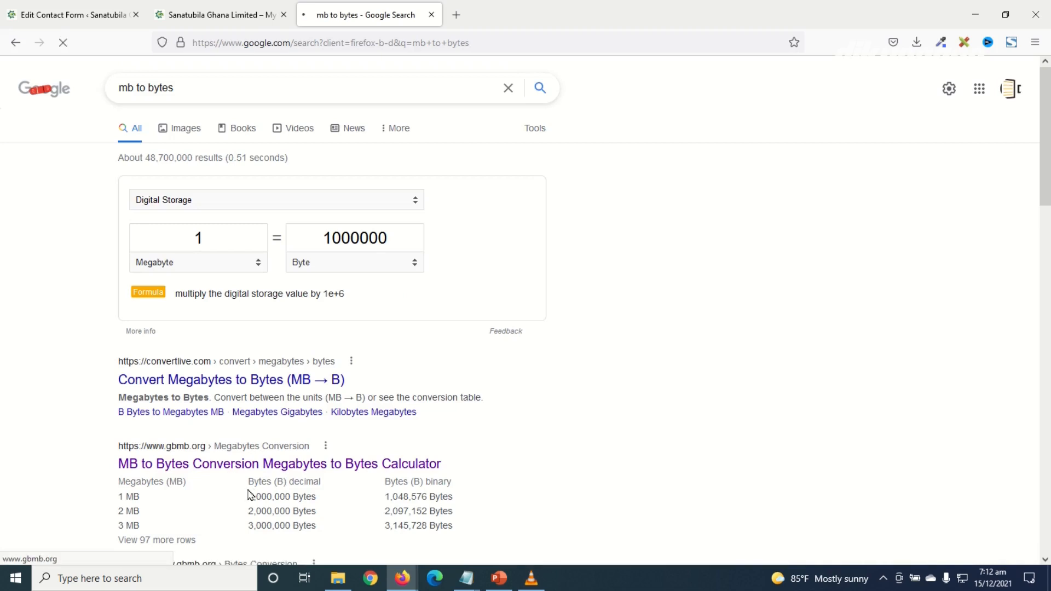
pyautogui.click(272, 327)
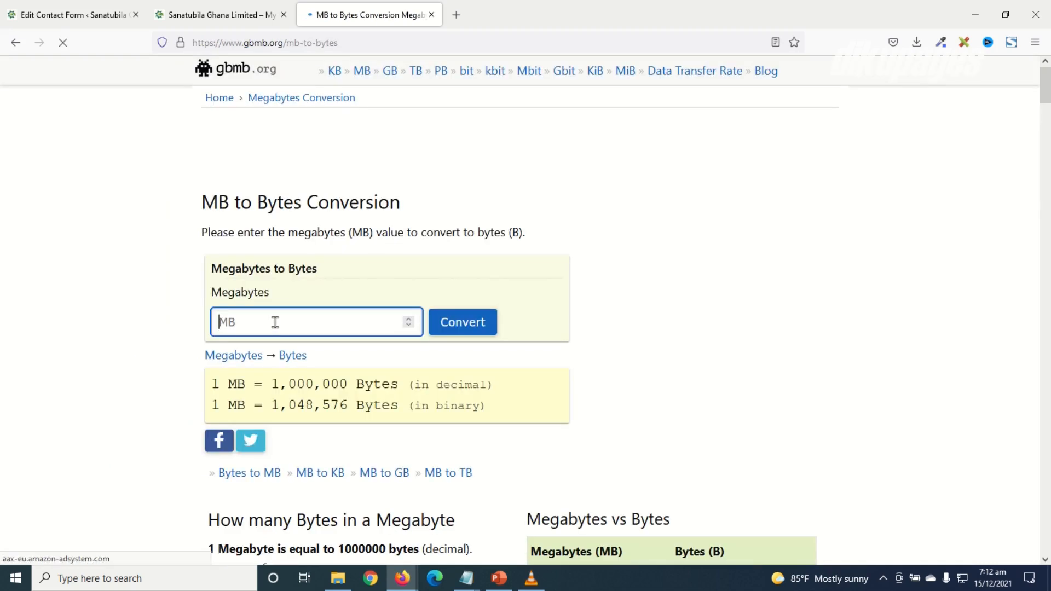
pyautogui.write('8')
pyautogui.click(468, 325)
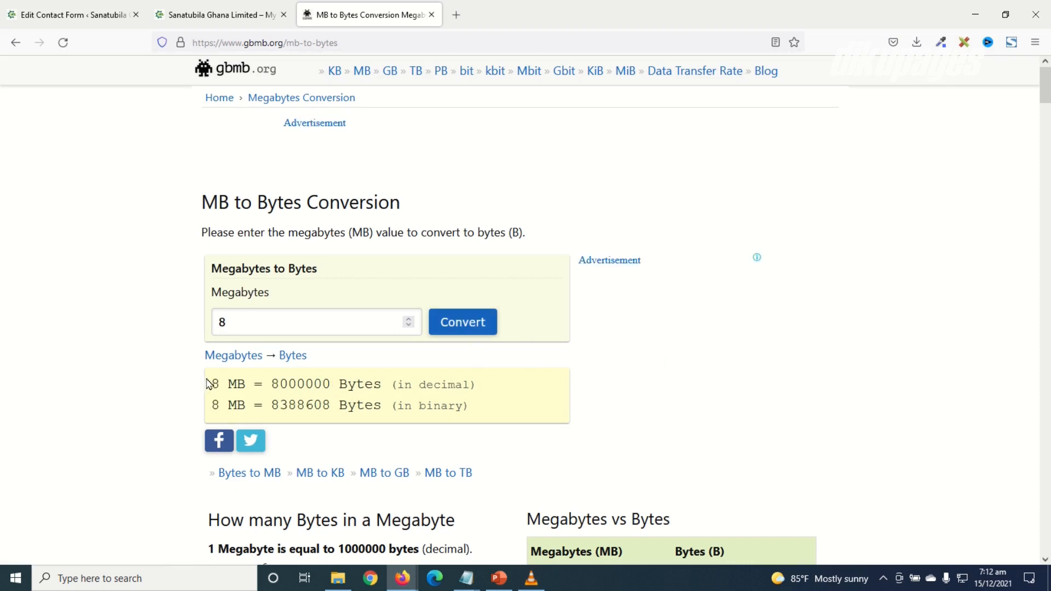
# Step: Copy the binary byte value for 8 MB from the conversion page and set the file tag's size limit to 8388608
pyautogui.moveTo(218, 384); pyautogui.dragTo(380, 424)
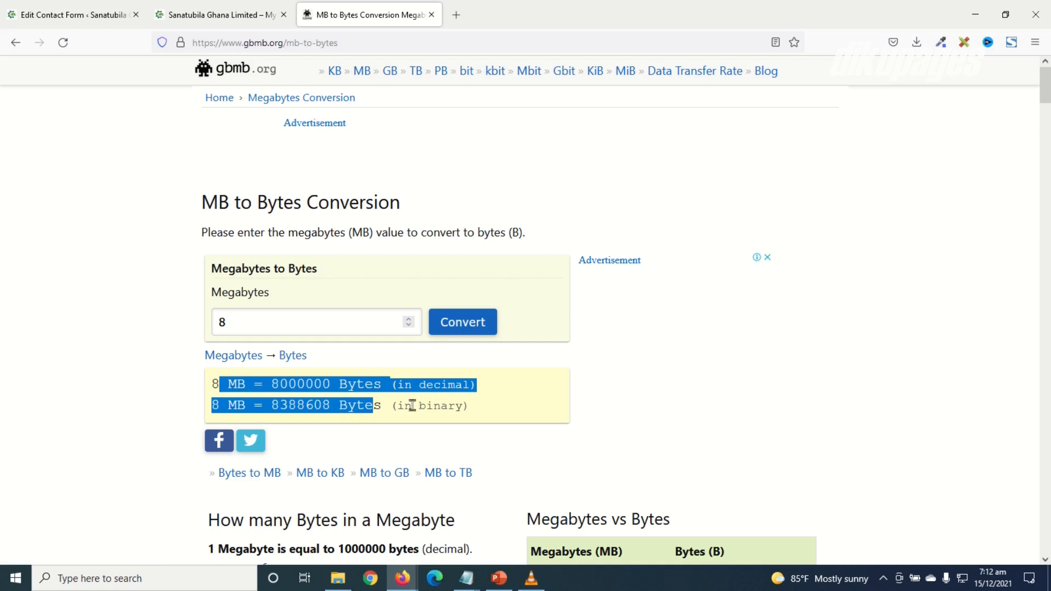
pyautogui.click(396, 410)
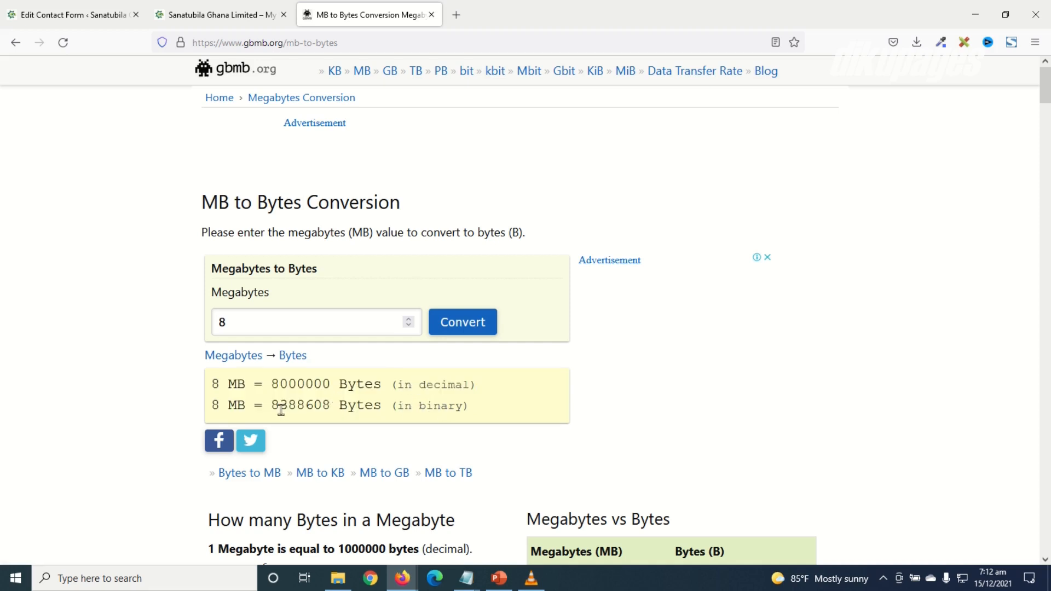
pyautogui.moveTo(269, 405); pyautogui.dragTo(331, 404)
pyautogui.rightClick(302, 406)
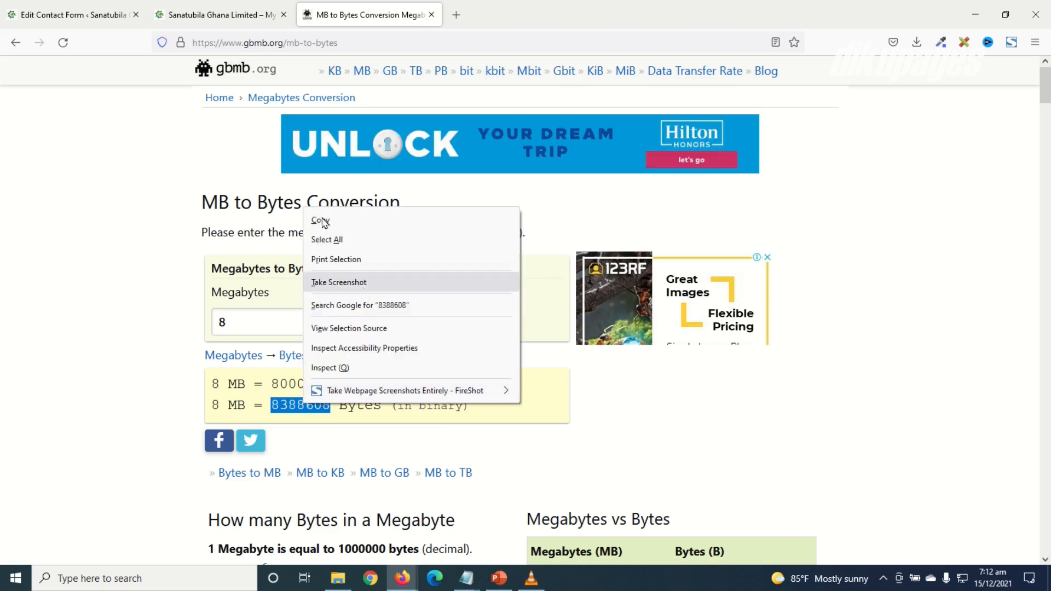
pyautogui.click(329, 219)
pyautogui.click(68, 21)
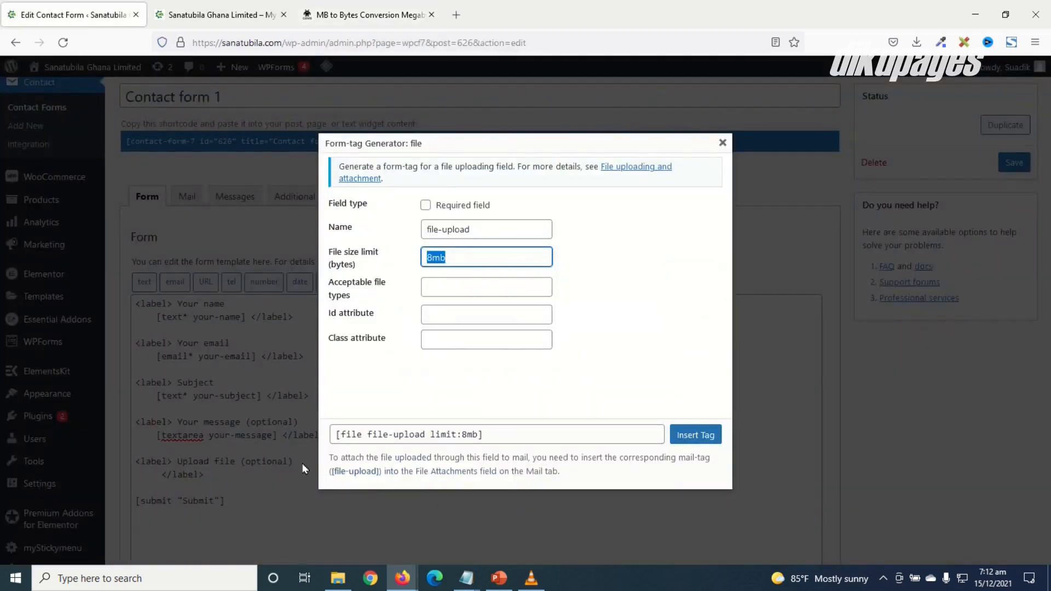
pyautogui.hotkey('ctrl', 'v')
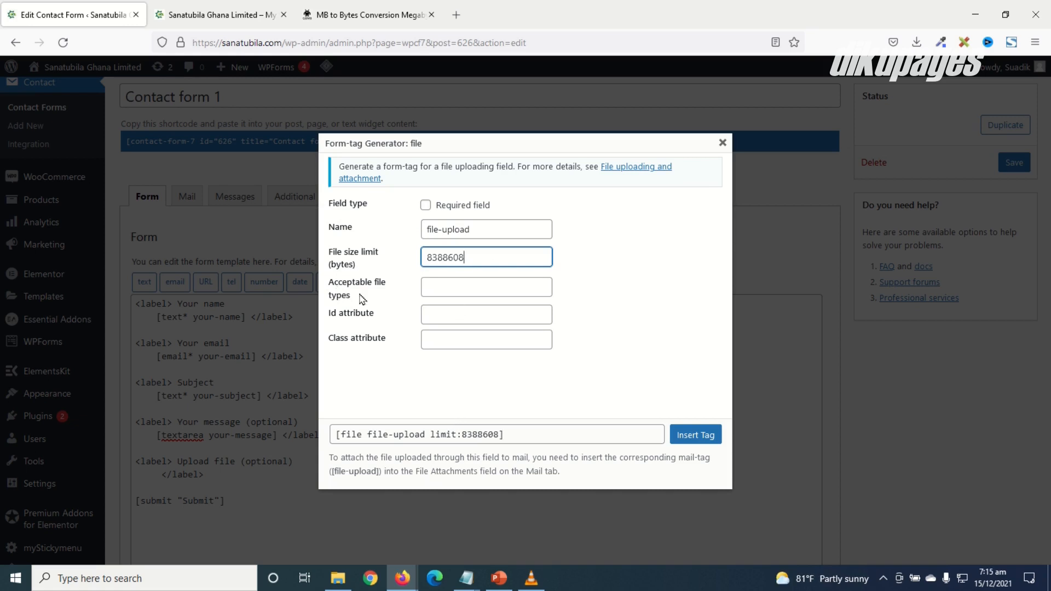
# Step: Set the acceptable file types to pdf | jpeg | docx, insert the file tag into the upload block and save the form
pyautogui.click(440, 289)
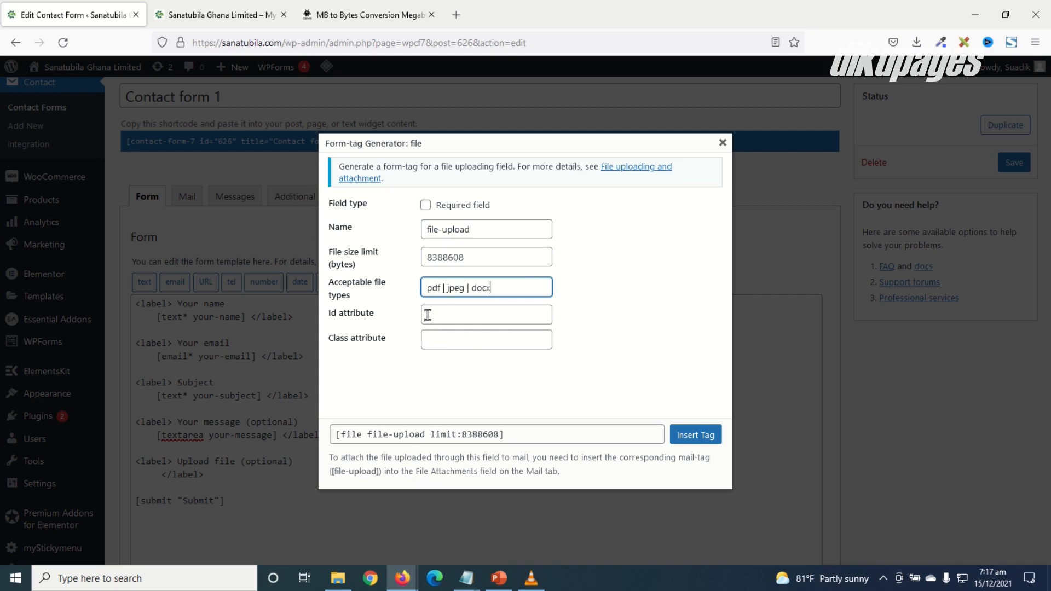
pyautogui.click(693, 435)
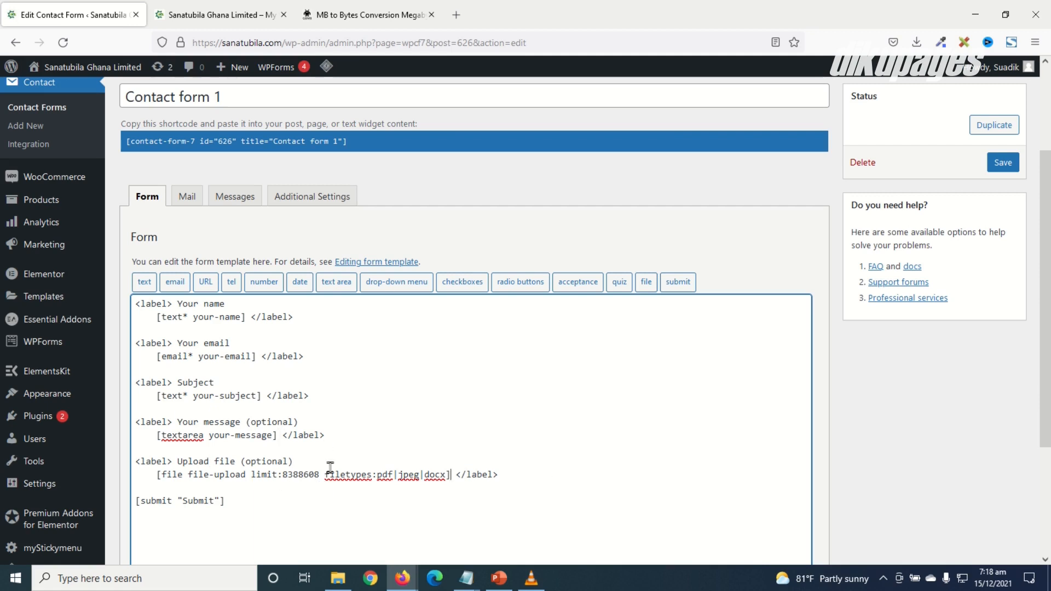
pyautogui.click(1003, 163)
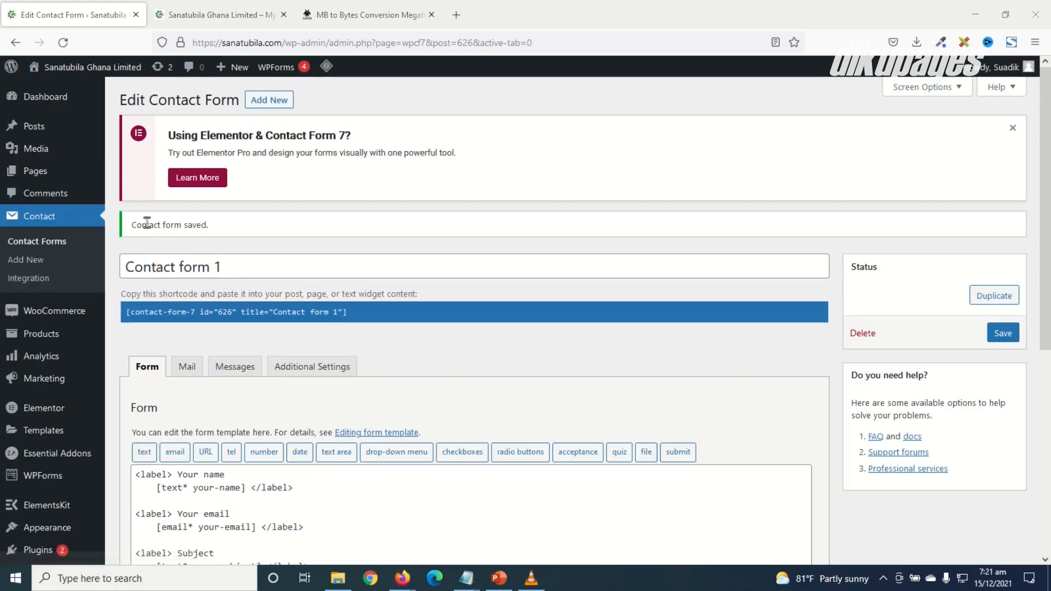
# Step: Review the "Upload file (optional)" block in the saved form template, and examine the To field in the form's mail template
pyautogui.scroll(-1, 265, 419)
pyautogui.scroll(-3, 253, 311)
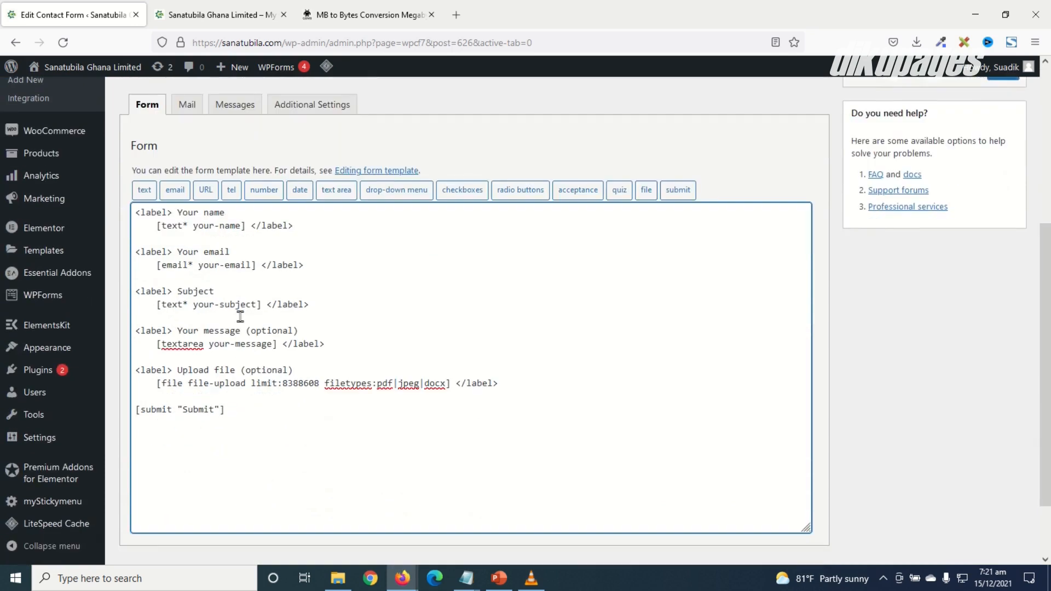
pyautogui.moveTo(134, 365); pyautogui.dragTo(478, 391)
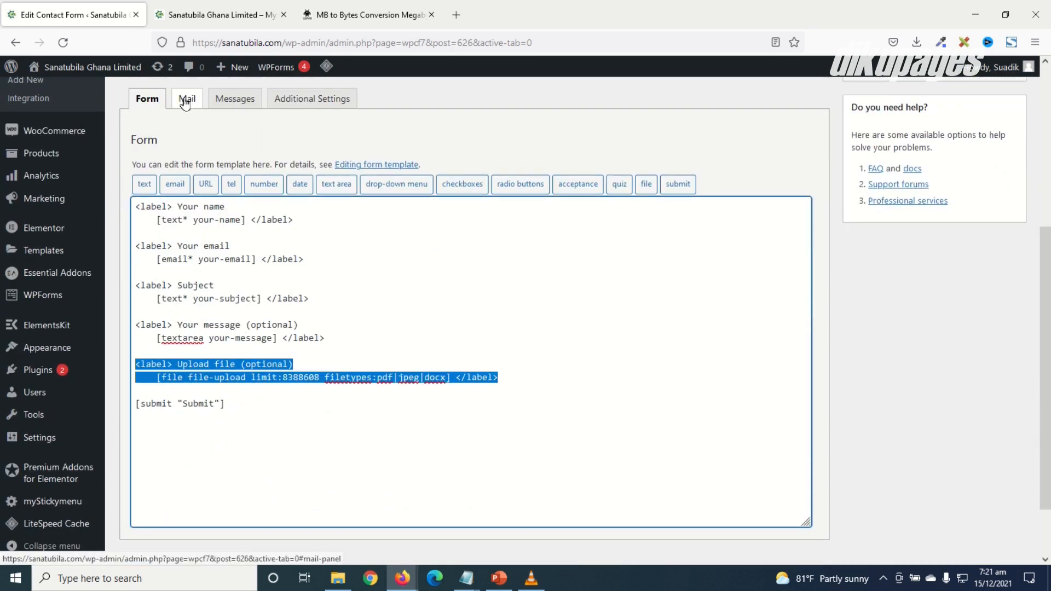
pyautogui.scroll(1, 270, 493)
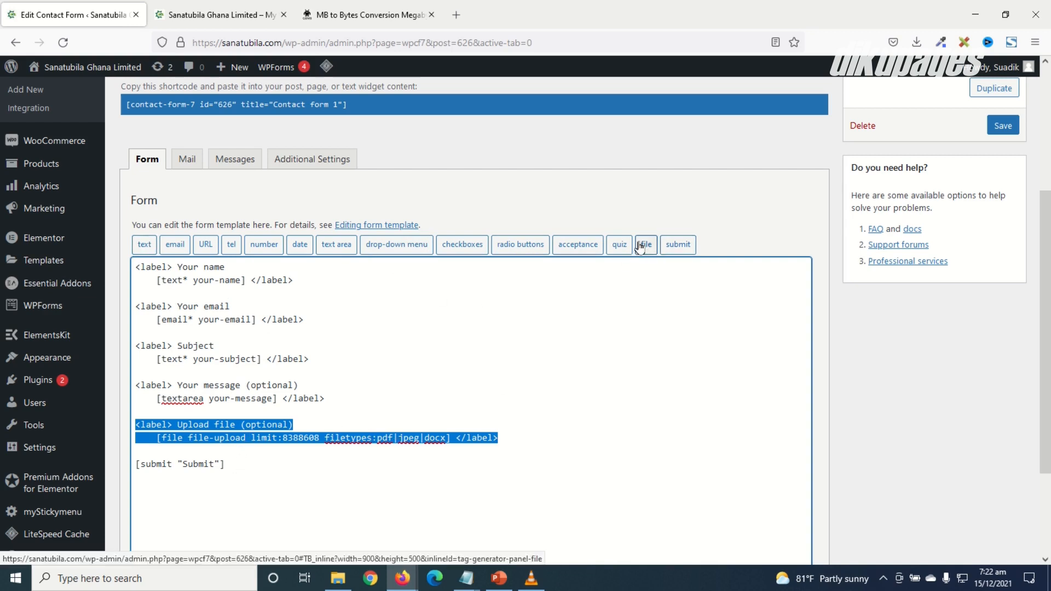
pyautogui.click(188, 161)
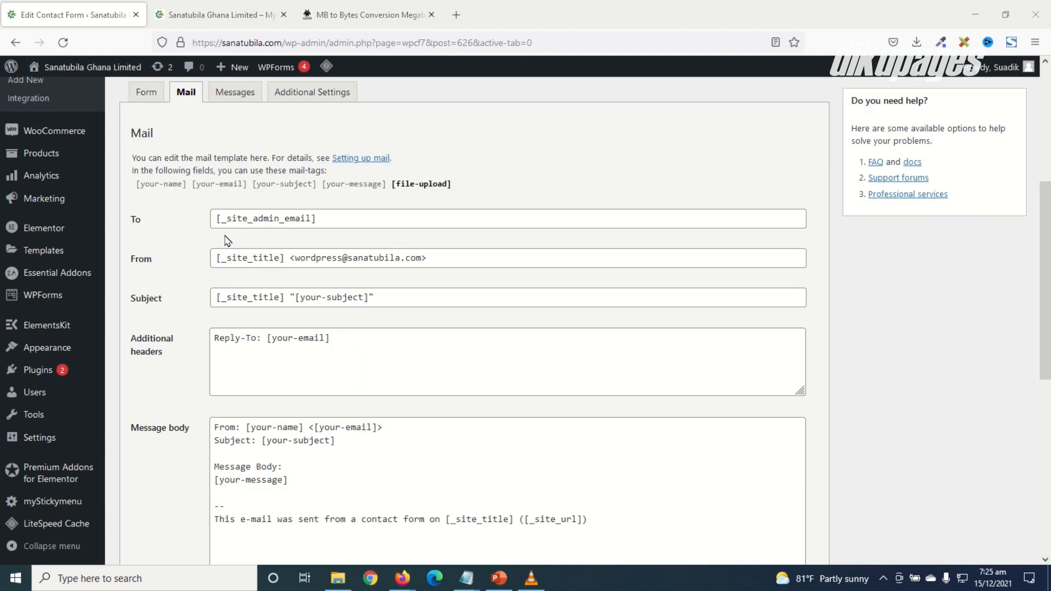
pyautogui.scroll(-2, 262, 458)
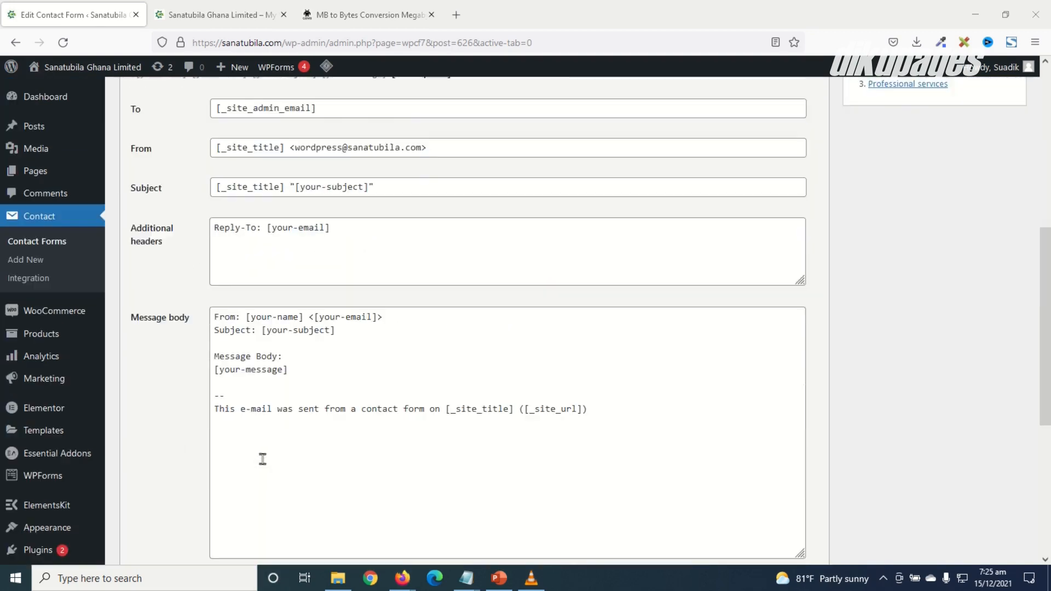
pyautogui.scroll(3, 262, 459)
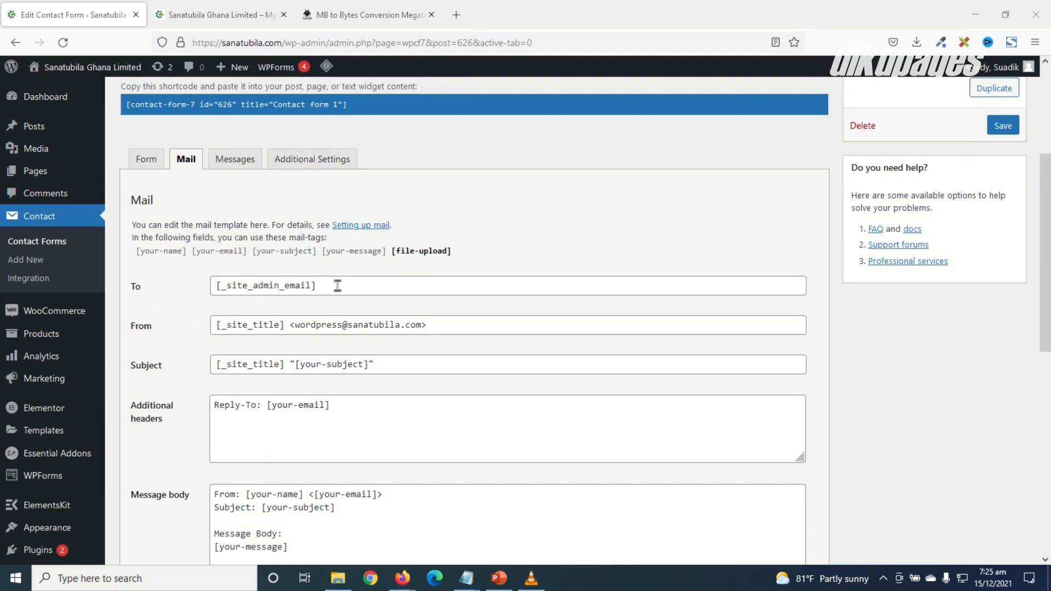
pyautogui.moveTo(337, 285); pyautogui.dragTo(195, 287)
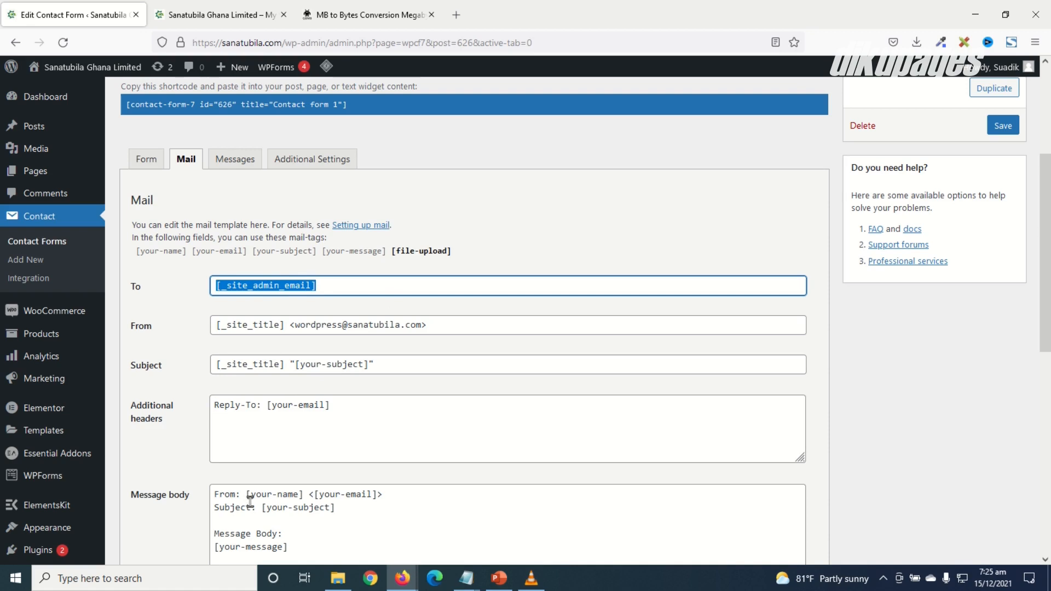
pyautogui.click(324, 284)
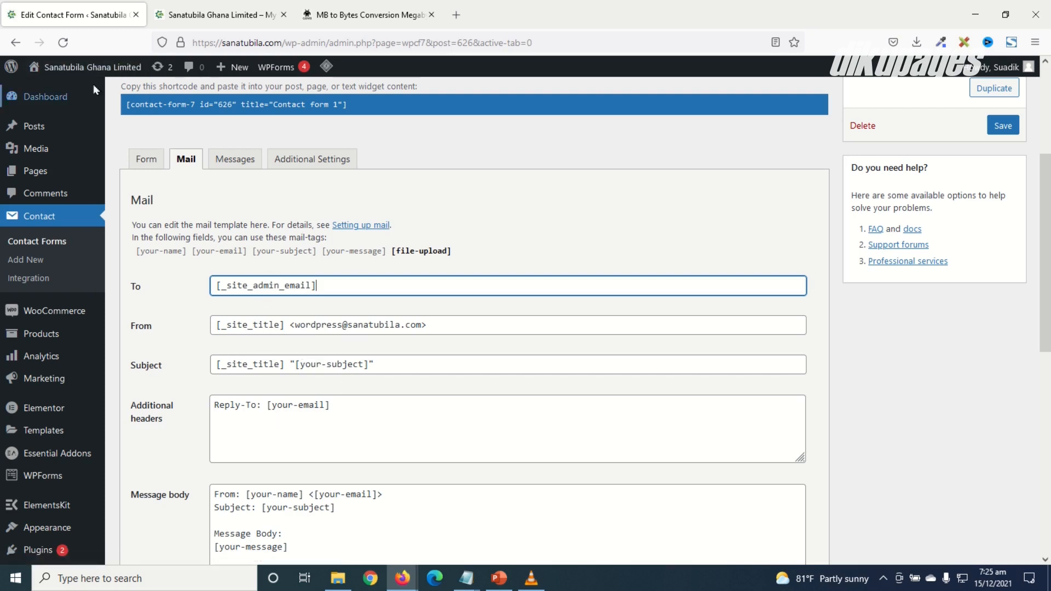
pyautogui.moveTo(94, 69)
# Step: Remove the [_site_title] tag from the mail template's Subject, keeping only "[your-subject]"
pyautogui.moveTo(284, 368); pyautogui.dragTo(229, 368)
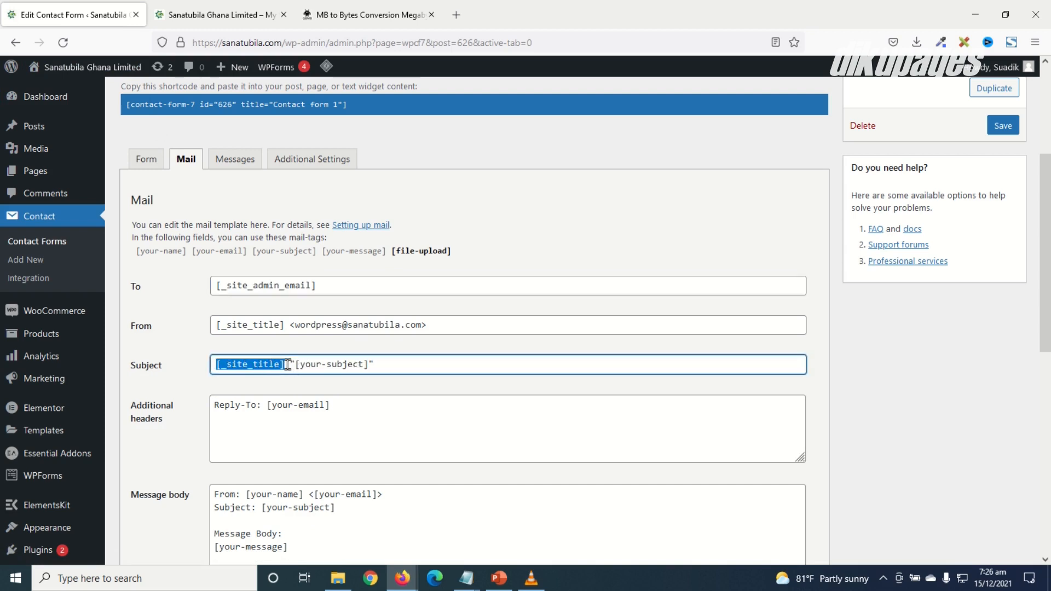
pyautogui.moveTo(290, 364); pyautogui.dragTo(154, 359)
pyautogui.press('BackSpace')
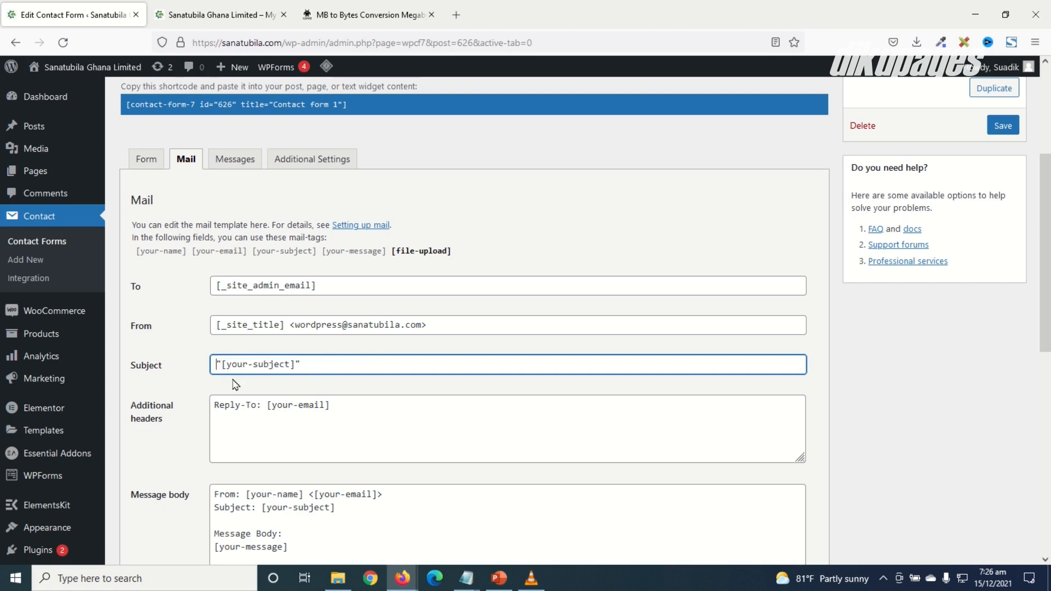
# Step: Examine the mail template's Reply-To header, message body text and footer line down to the file attachments area
pyautogui.click(264, 406)
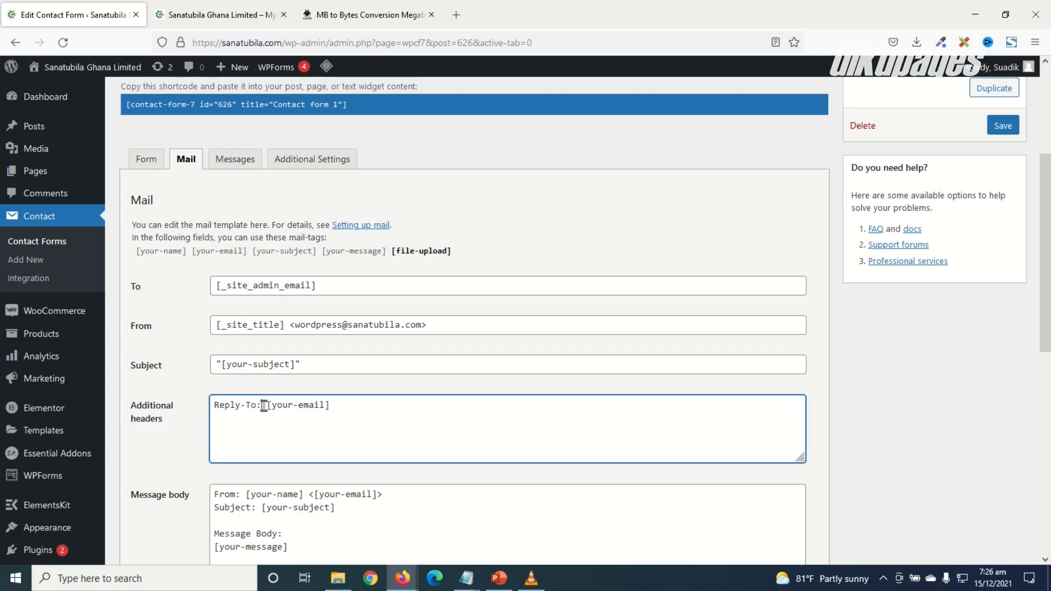
pyautogui.hotkey('shift', 'End')
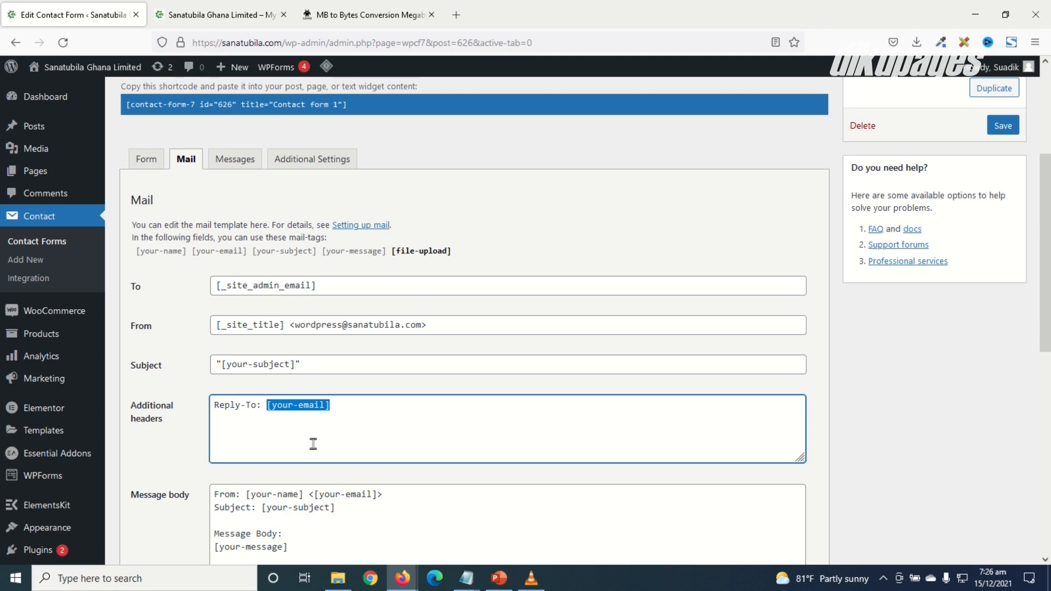
pyautogui.scroll(-3, 313, 444)
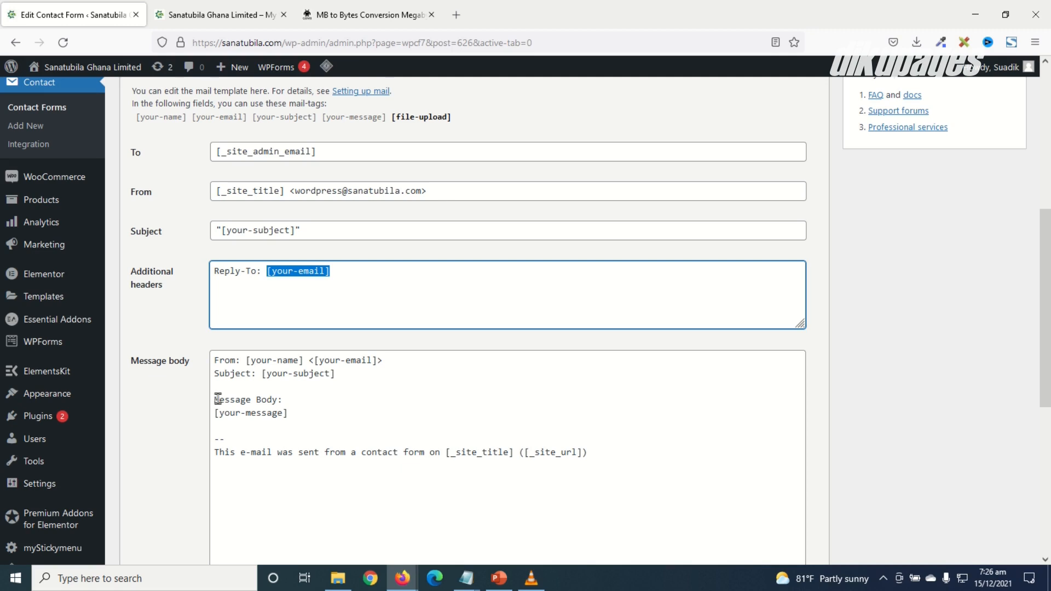
pyautogui.moveTo(218, 399); pyautogui.dragTo(313, 419)
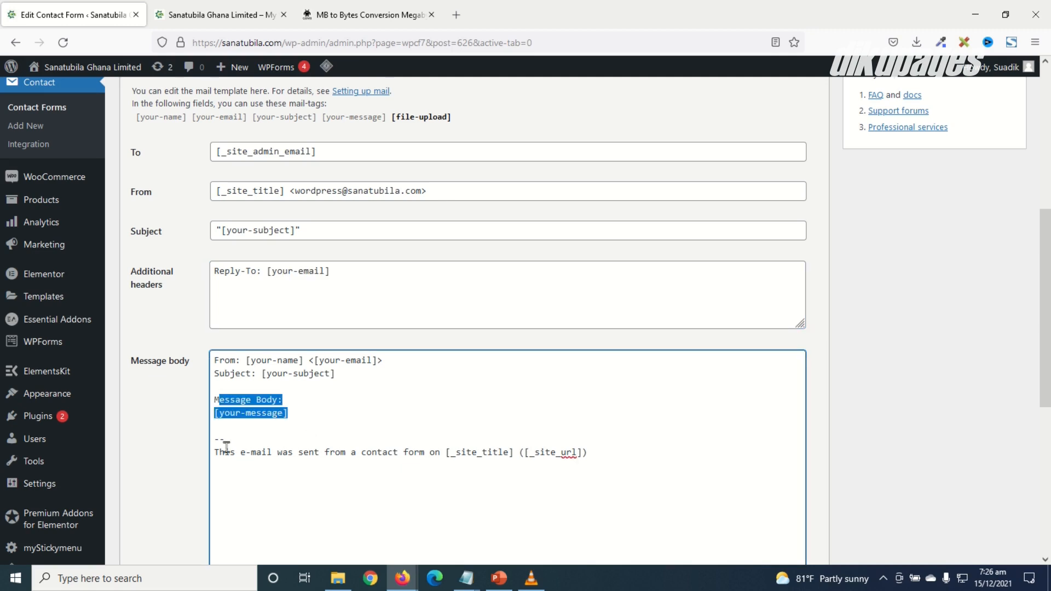
pyautogui.moveTo(213, 439); pyautogui.dragTo(607, 470)
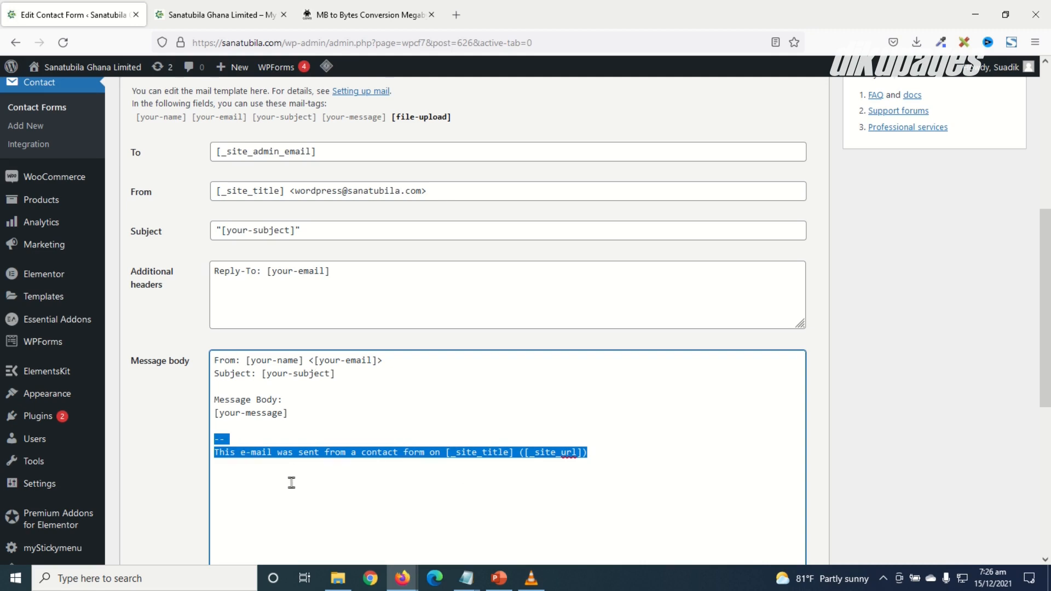
pyautogui.scroll(2, 331, 405)
pyautogui.scroll(-5, 335, 402)
pyautogui.scroll(2, 335, 400)
pyautogui.scroll(-3, 335, 401)
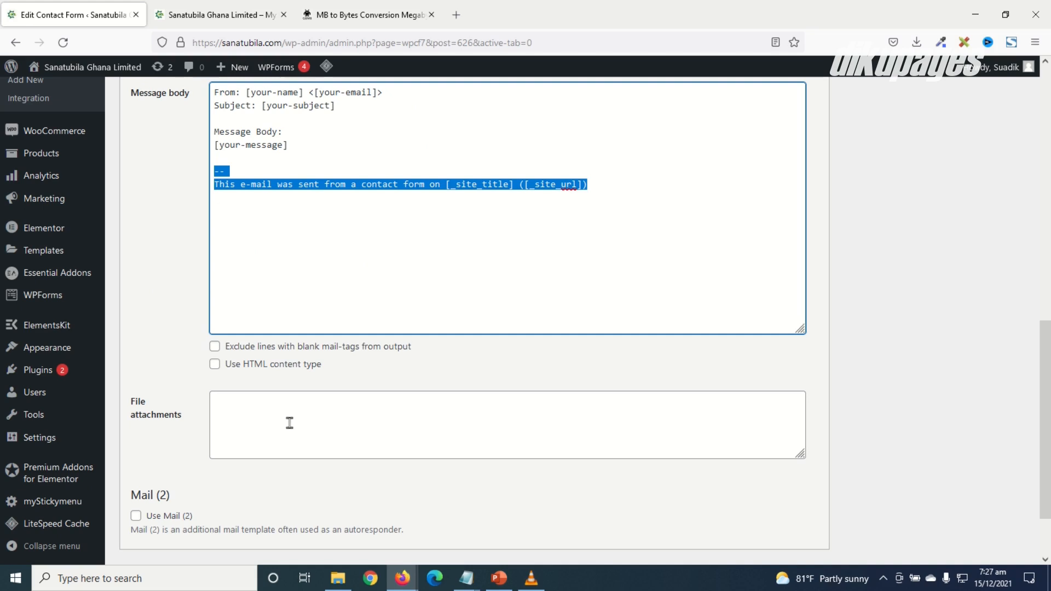
# Step: Copy the [file-upload] mail-tag into the mail template's File attachments field and save the contact form
pyautogui.click(229, 433)
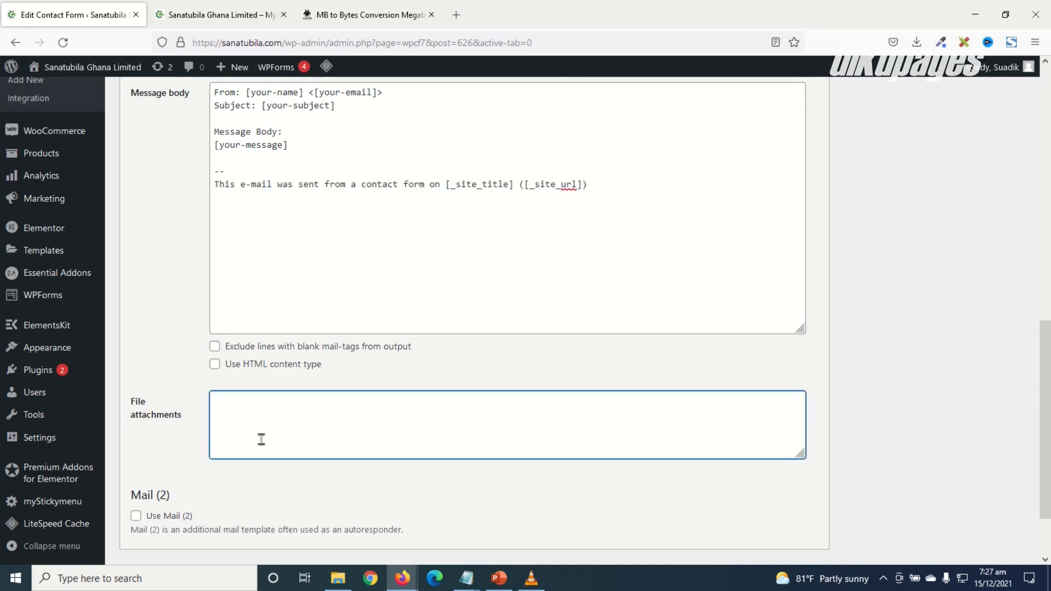
pyautogui.scroll(8, 290, 471)
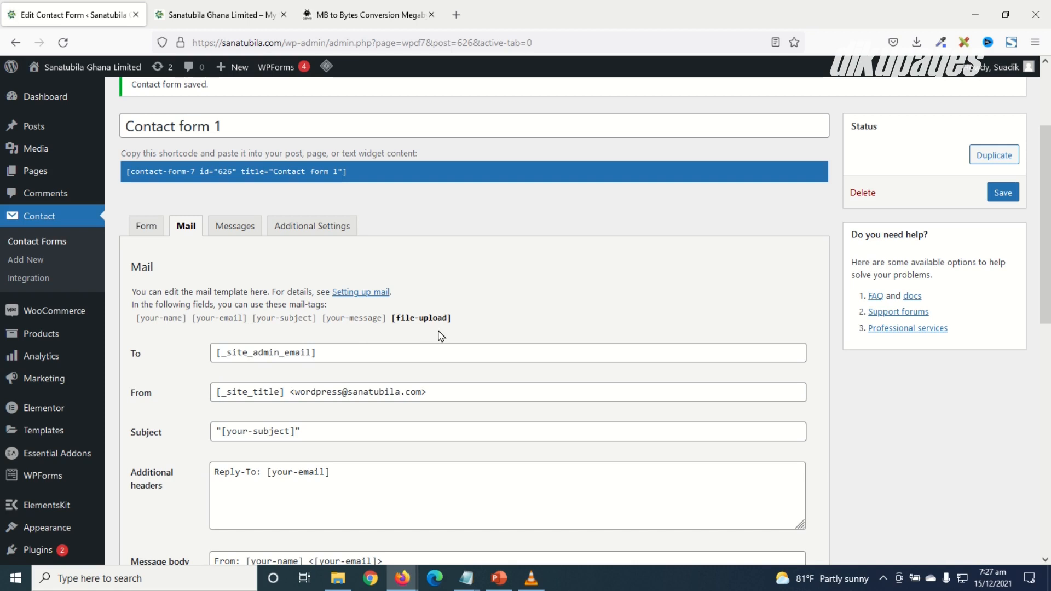
pyautogui.moveTo(456, 322); pyautogui.dragTo(389, 323)
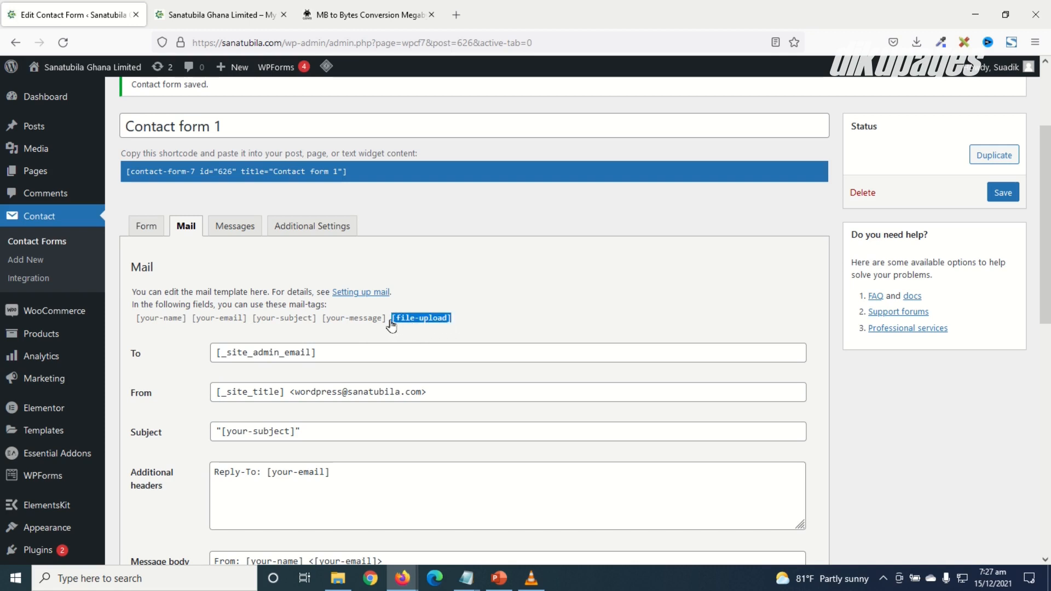
pyautogui.rightClick(426, 323)
pyautogui.click(441, 332)
pyautogui.scroll(-10, 296, 425)
pyautogui.click(283, 319)
pyautogui.rightClick(283, 319)
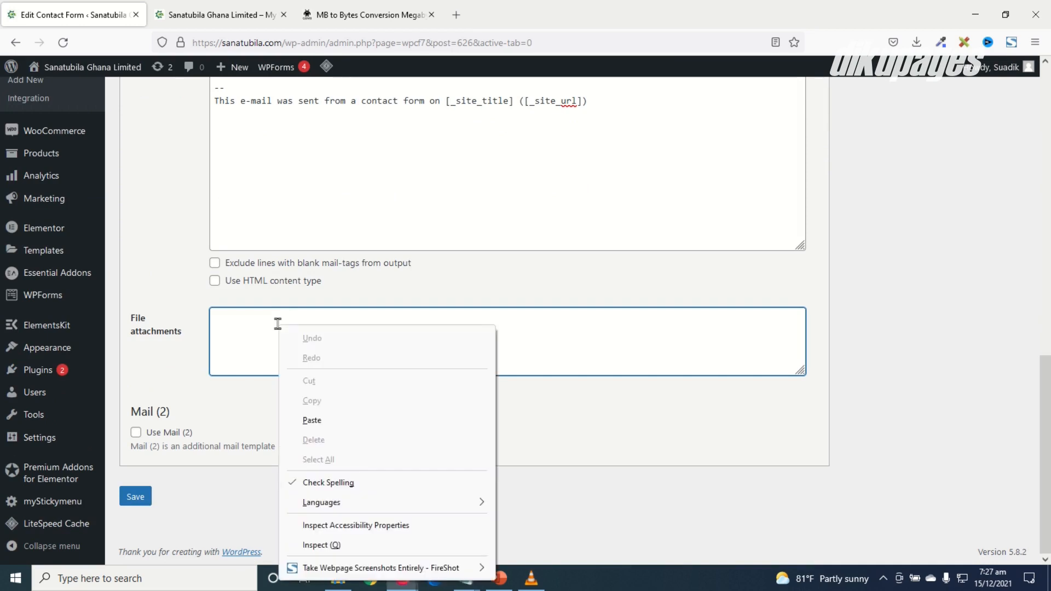
pyautogui.click(336, 423)
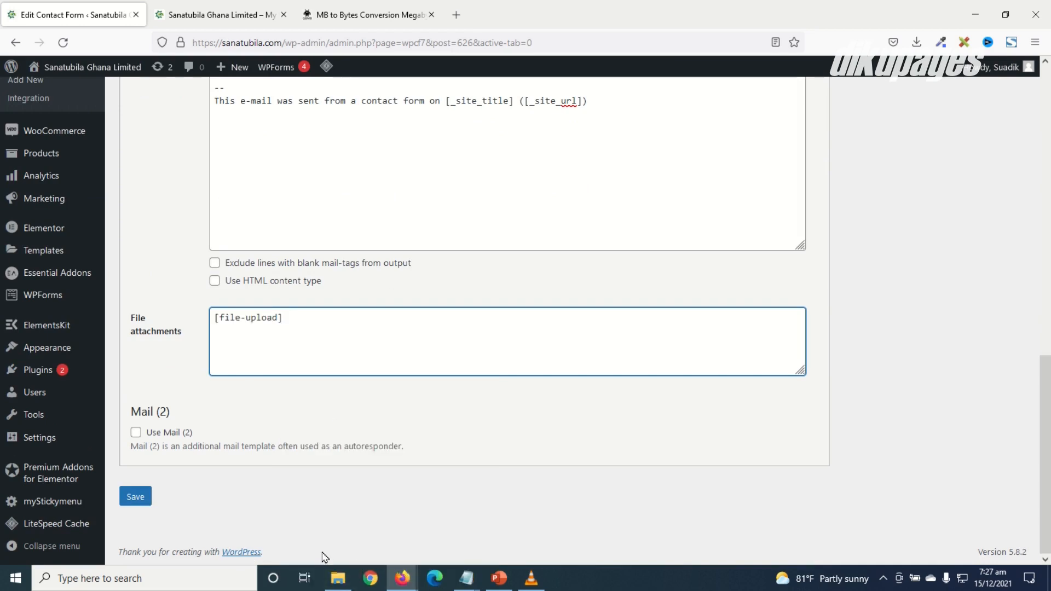
pyautogui.click(132, 497)
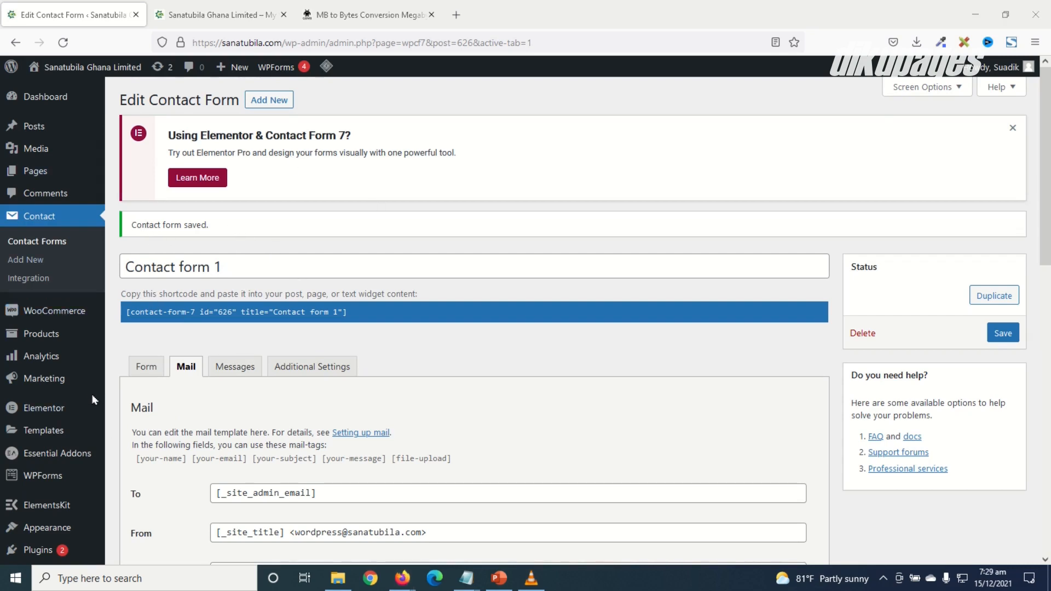
# Step: Copy the shortcode of Contact form 1
pyautogui.moveTo(87, 394)
pyautogui.click(207, 317)
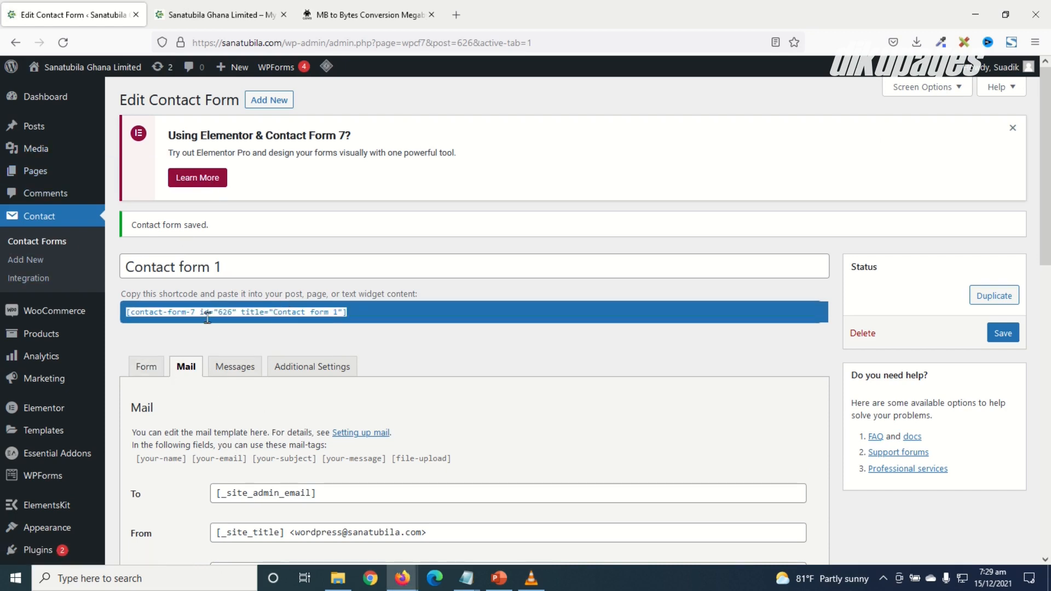
pyautogui.rightClick(265, 310)
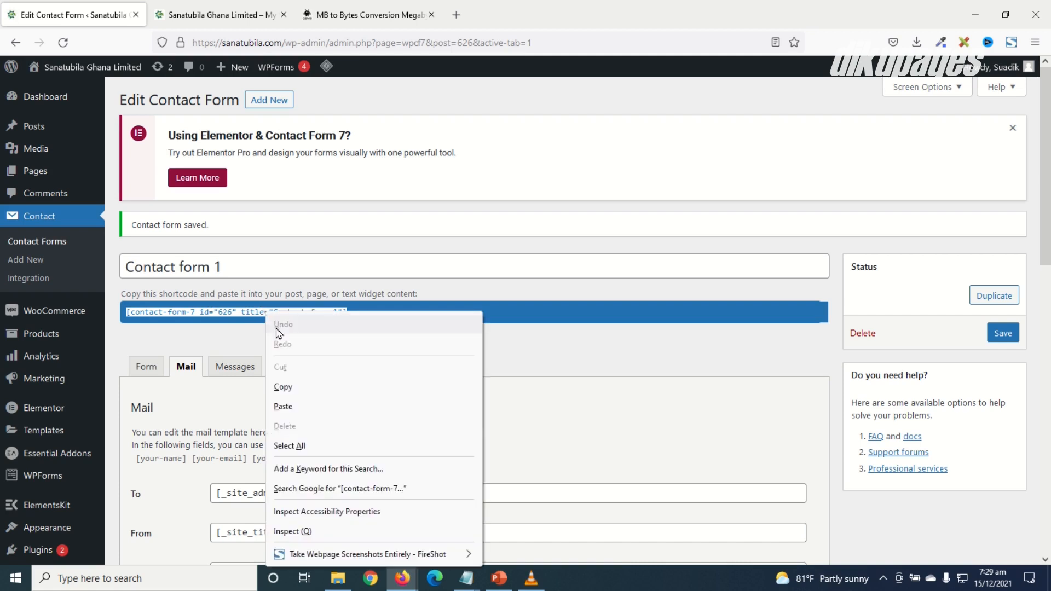
pyautogui.click(290, 385)
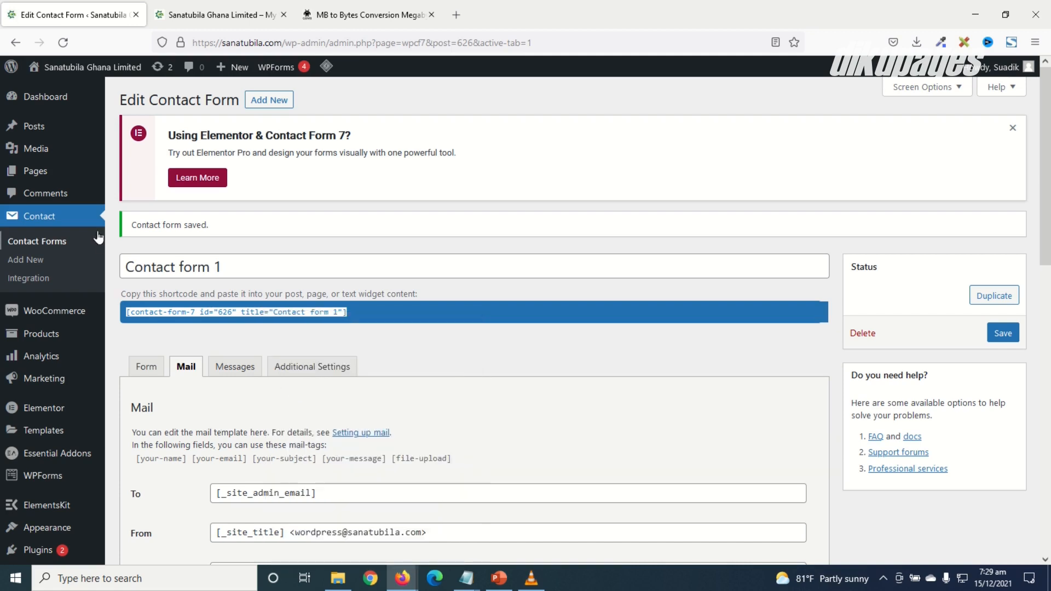
# Step: Create a new WordPress page titled "Contact"
pyautogui.moveTo(38, 172)
pyautogui.click(140, 196)
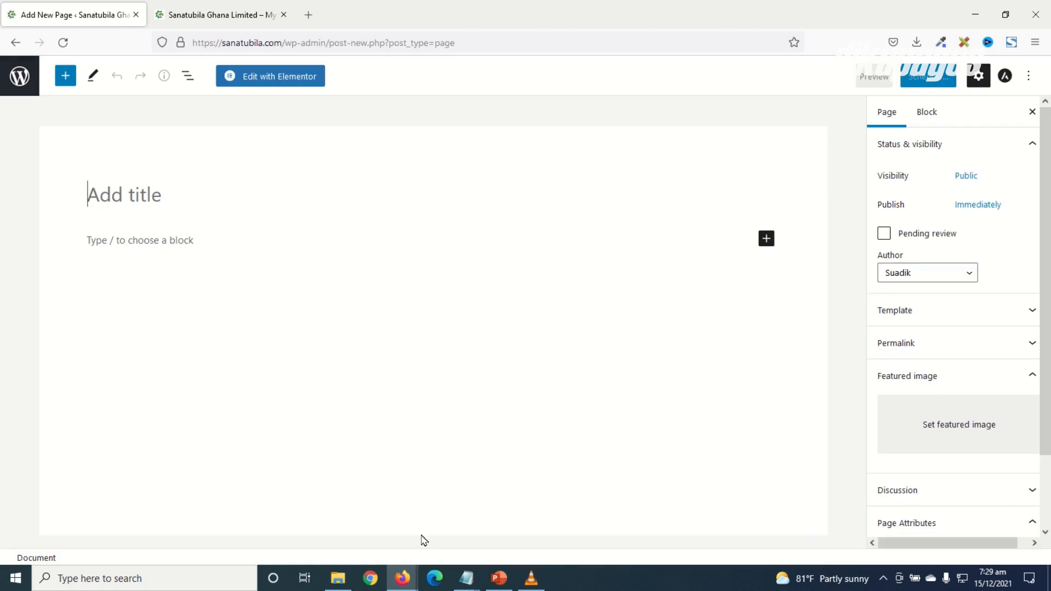
pyautogui.write('C')
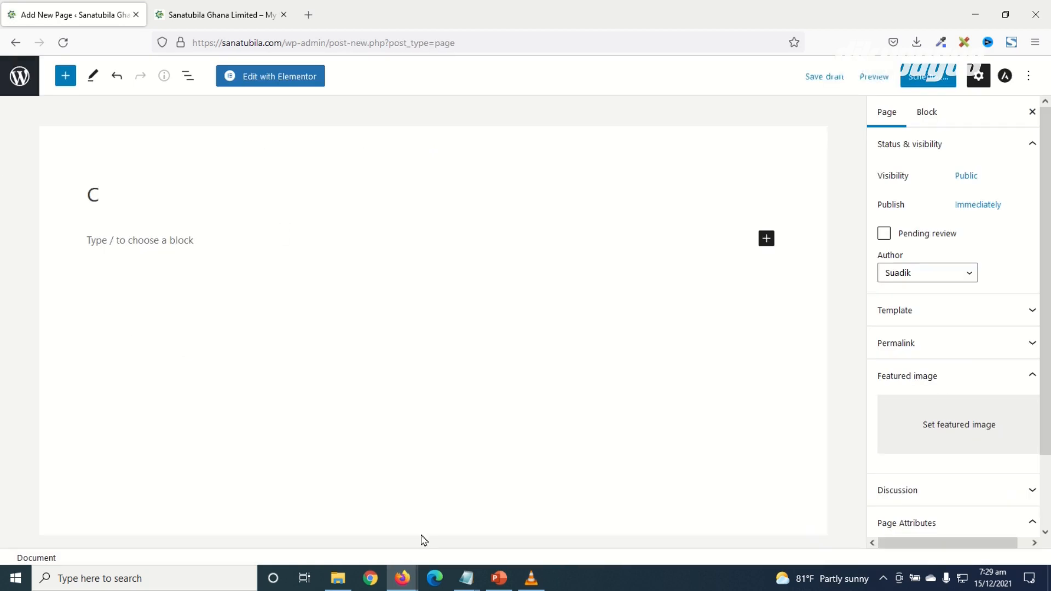
pyautogui.write('ontact')
# Step: Add a Shortcode block to the page and paste the copied Contact form 1 shortcode into it
pyautogui.click(766, 240)
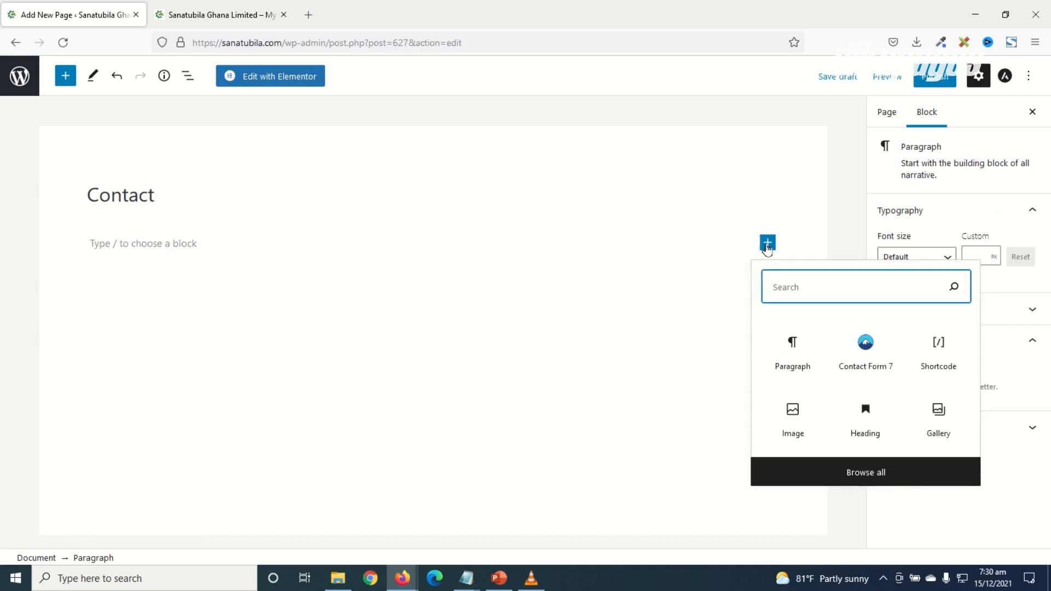
pyautogui.write('shor')
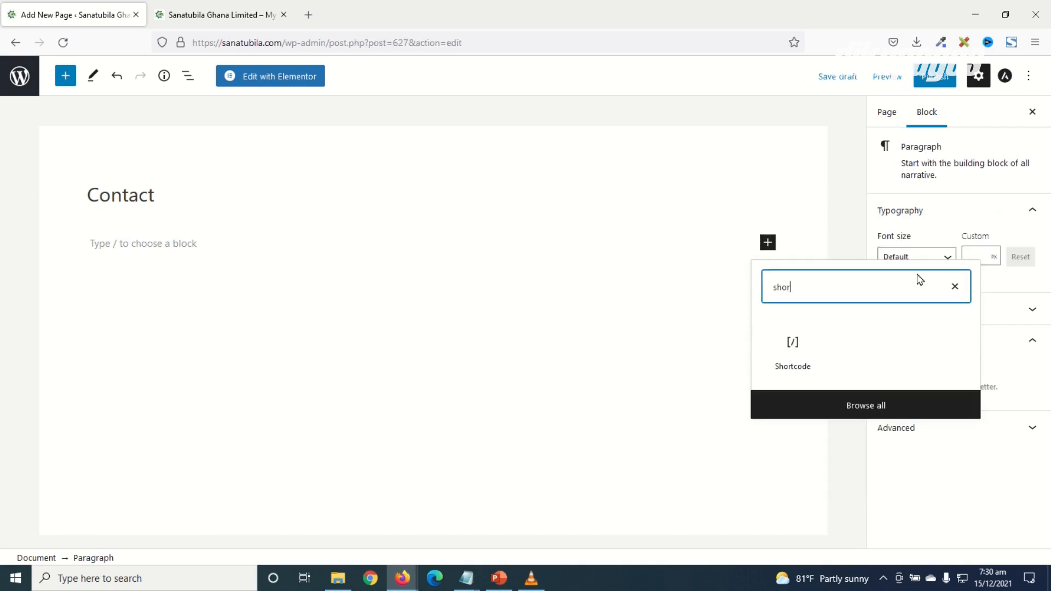
pyautogui.click(806, 358)
pyautogui.hotkey('ctrl', 'v')
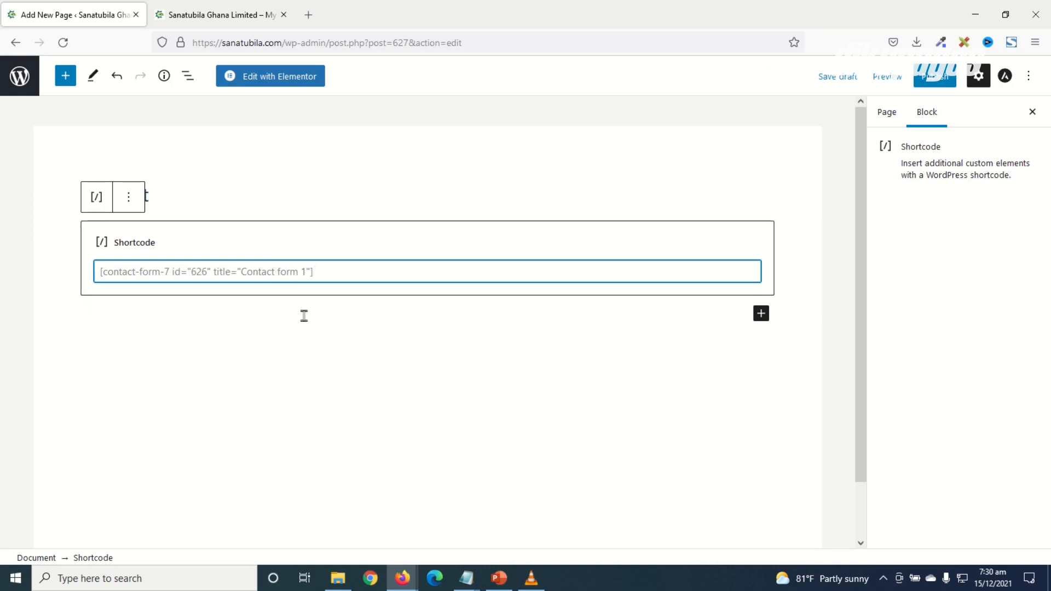
# Step: Publish the Contact page and view the live form down to its file upload field
pyautogui.click(935, 81)
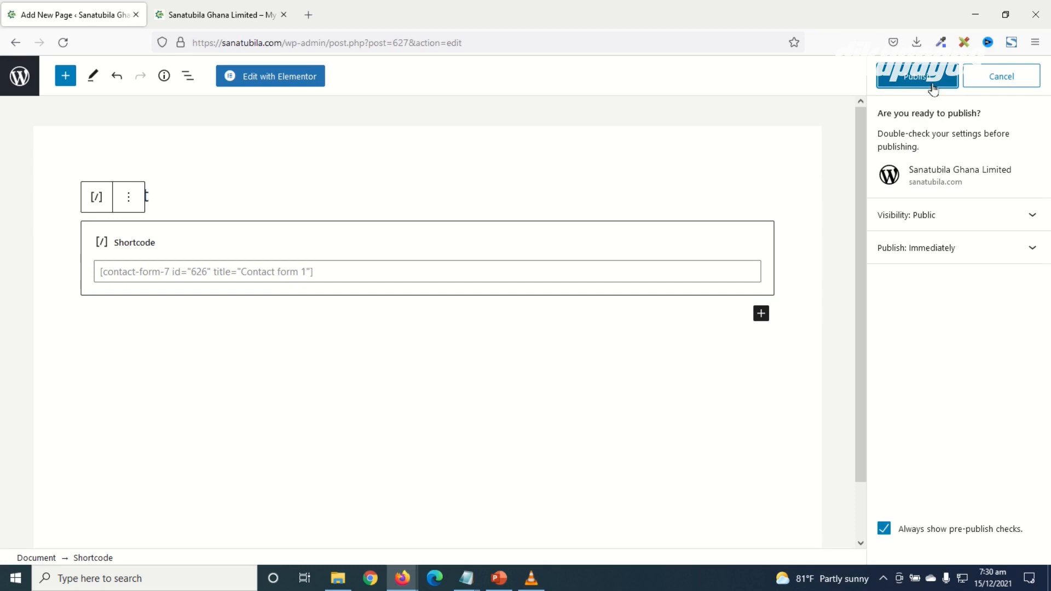
pyautogui.click(931, 82)
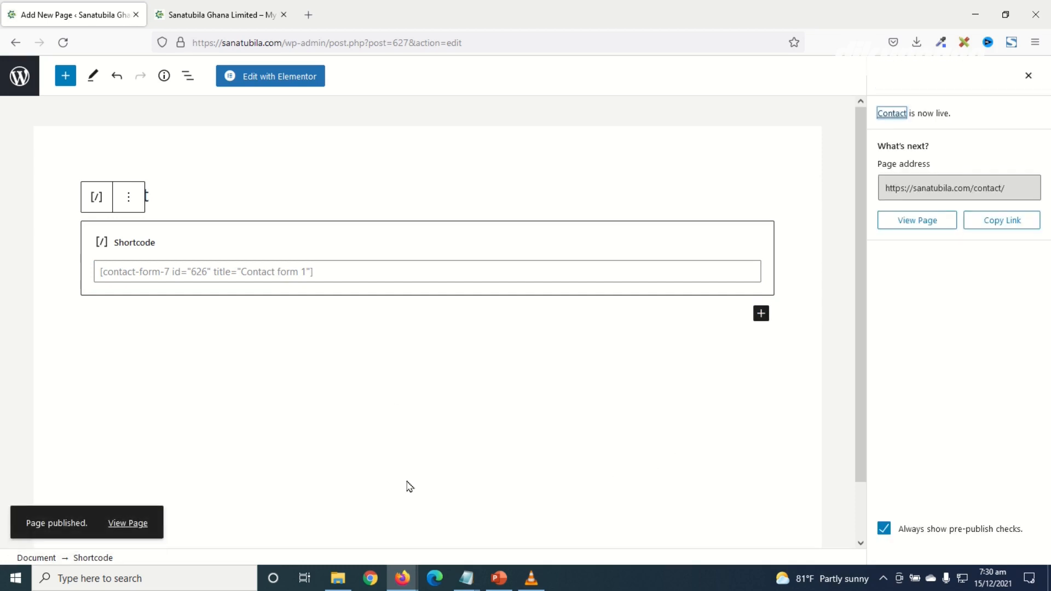
pyautogui.click(125, 524)
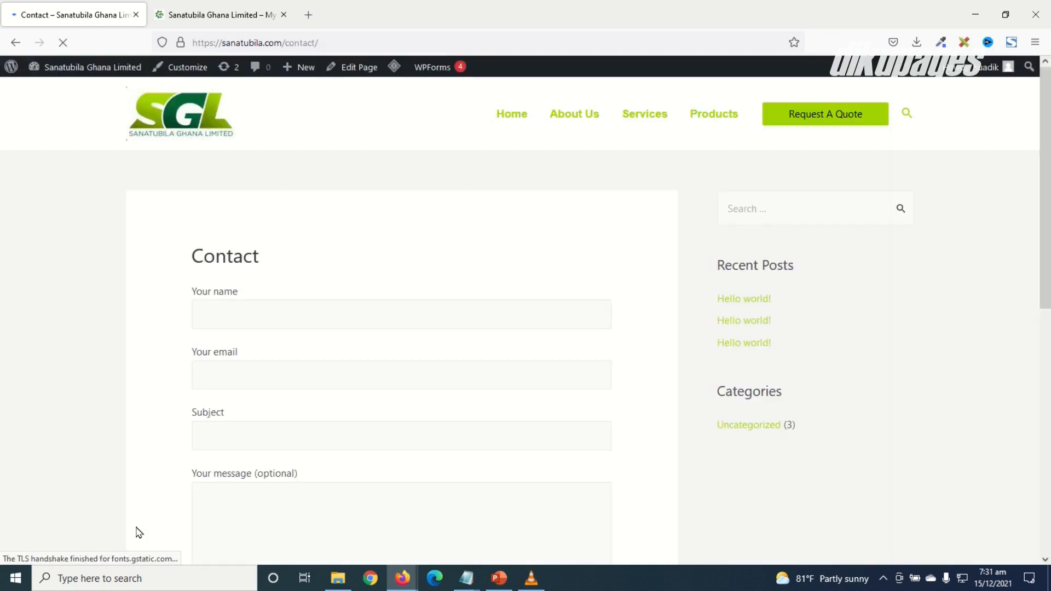
pyautogui.scroll(-2, 363, 338)
pyautogui.scroll(2, 260, 277)
pyautogui.scroll(-2, 281, 316)
pyautogui.scroll(-5, 281, 315)
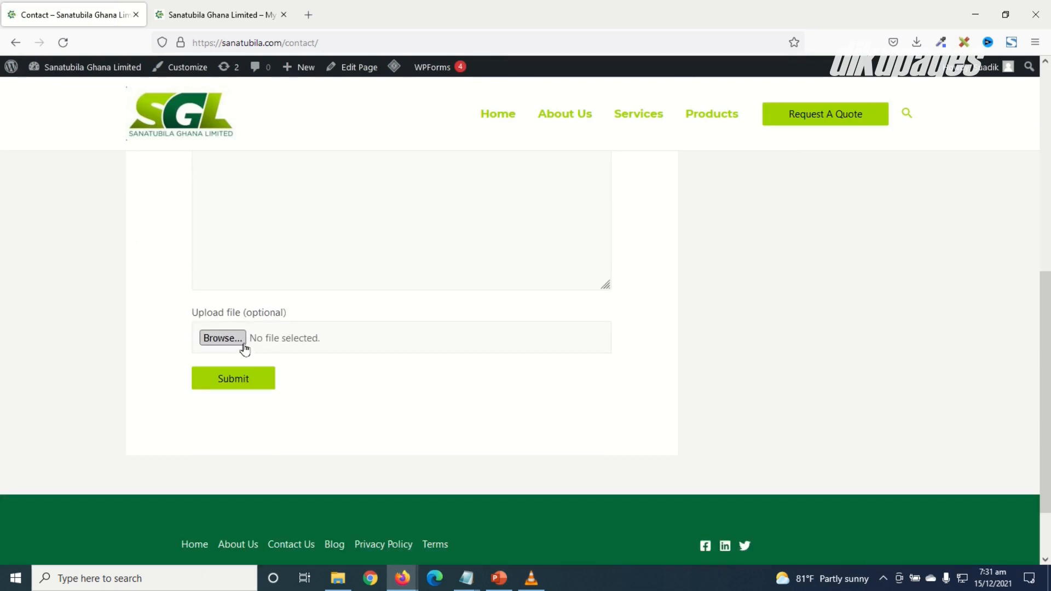
# Step: Fill in the live form with the sender's name and e-mail, the subject "Enquiry" and the message "Hi there!"
pyautogui.scroll(6, 273, 372)
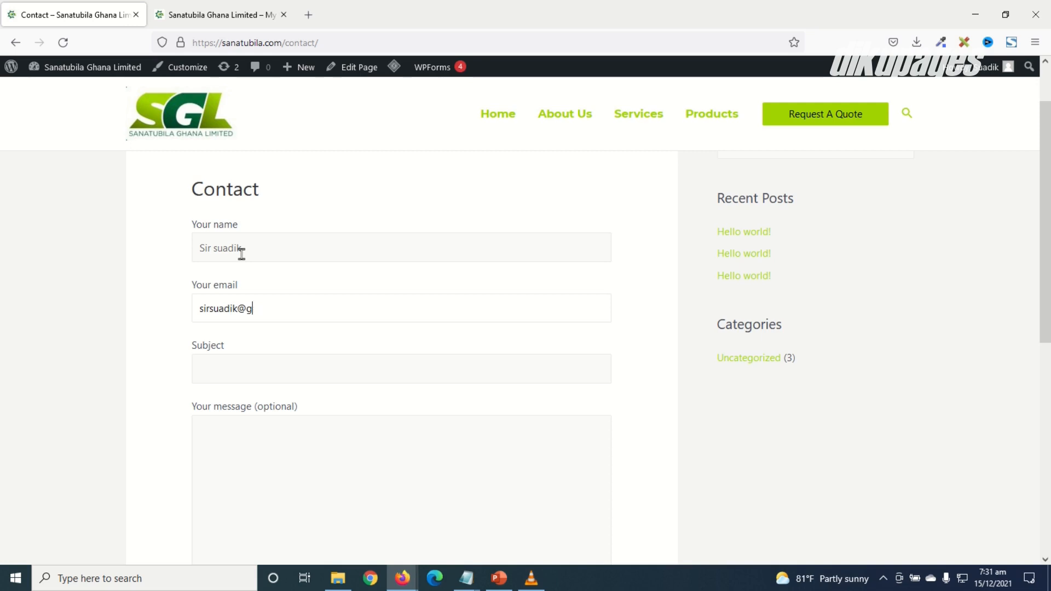
pyautogui.write('mail.co')
pyautogui.press('Tab')
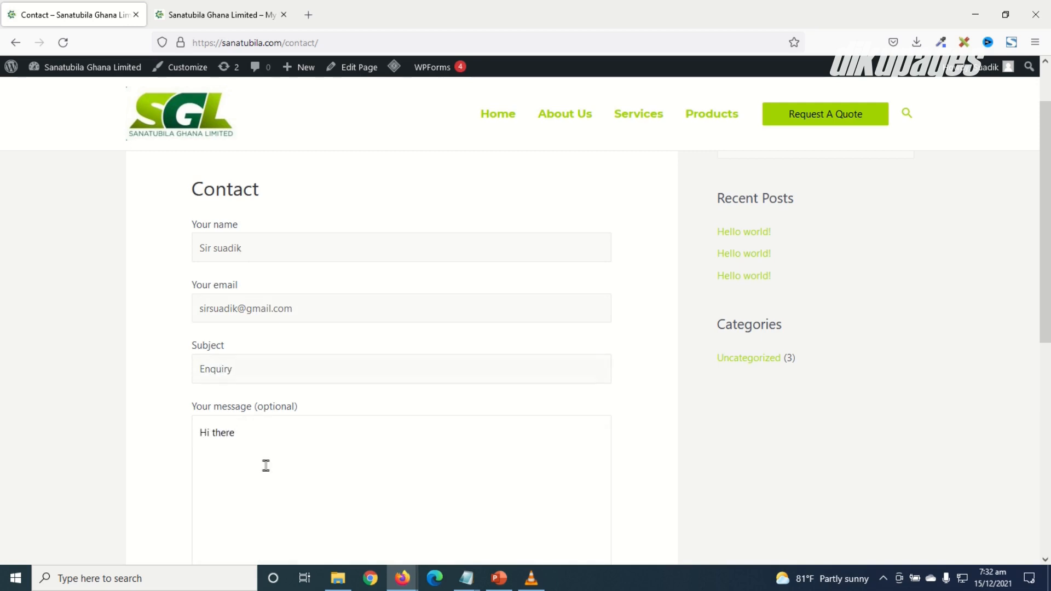
# Step: Attach the PDF file 015 to the upload field and submit the contact form
pyautogui.scroll(-3, 266, 466)
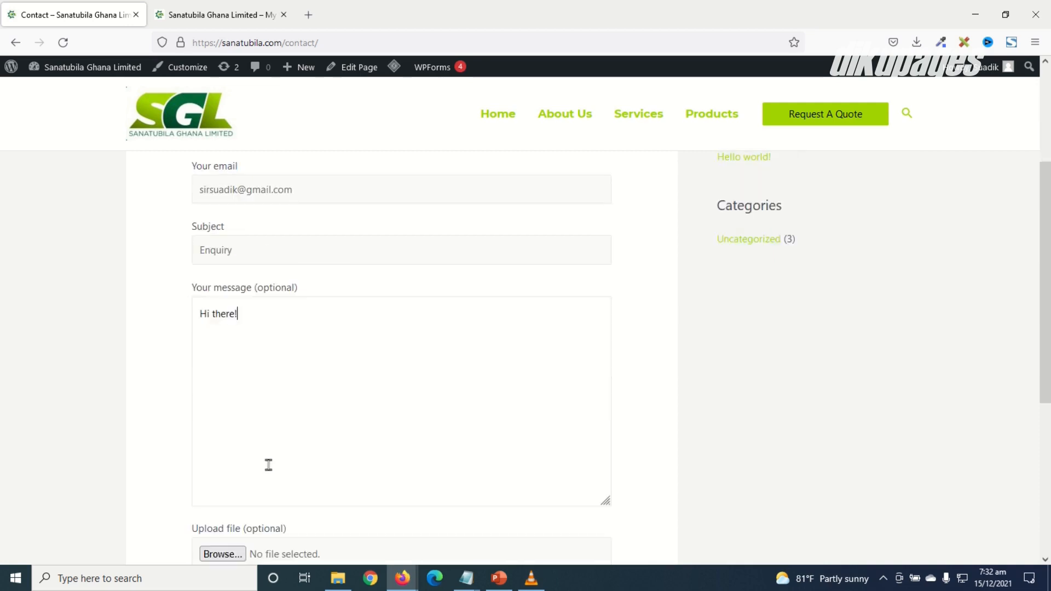
pyautogui.click(222, 472)
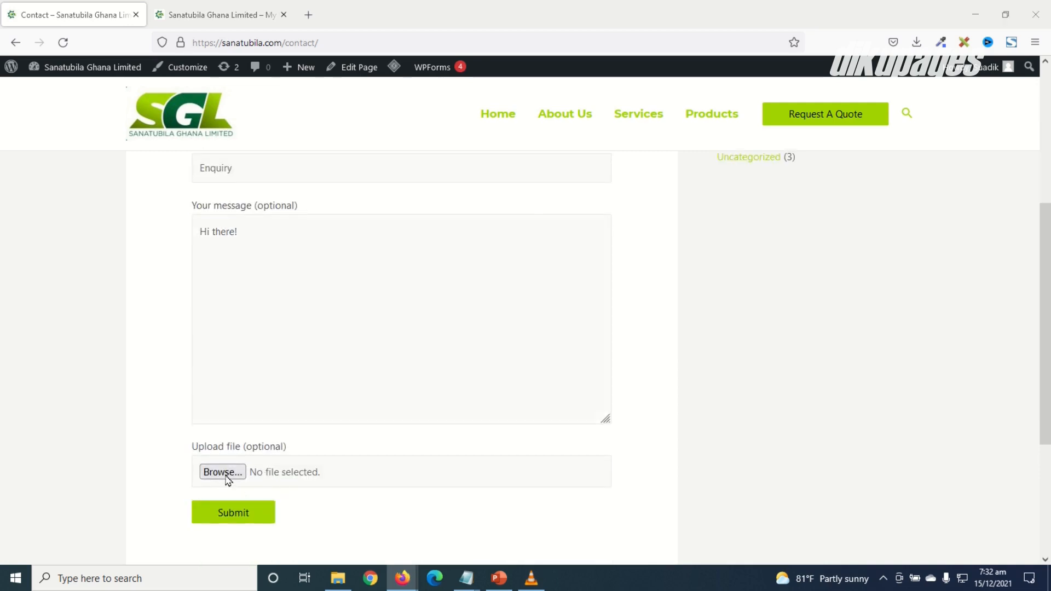
pyautogui.click(141, 193)
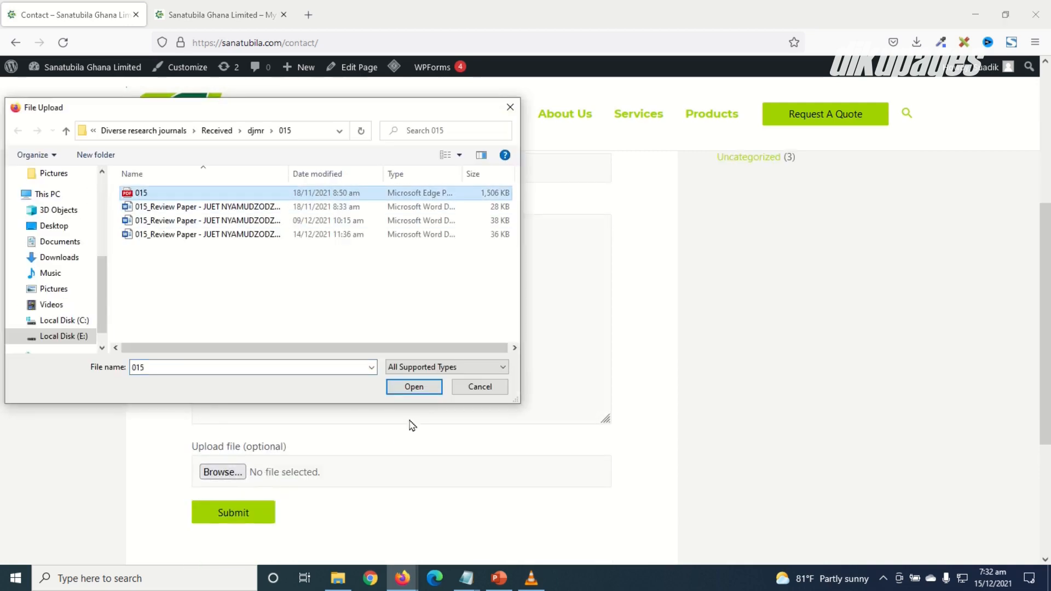
pyautogui.click(414, 388)
pyautogui.scroll(3, 391, 474)
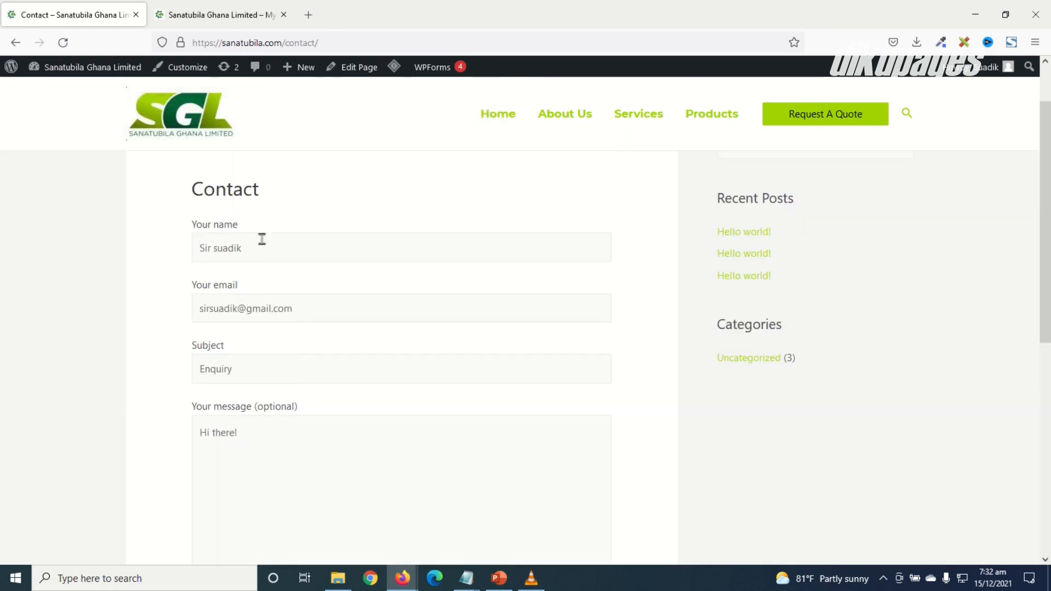
pyautogui.scroll(-5, 254, 307)
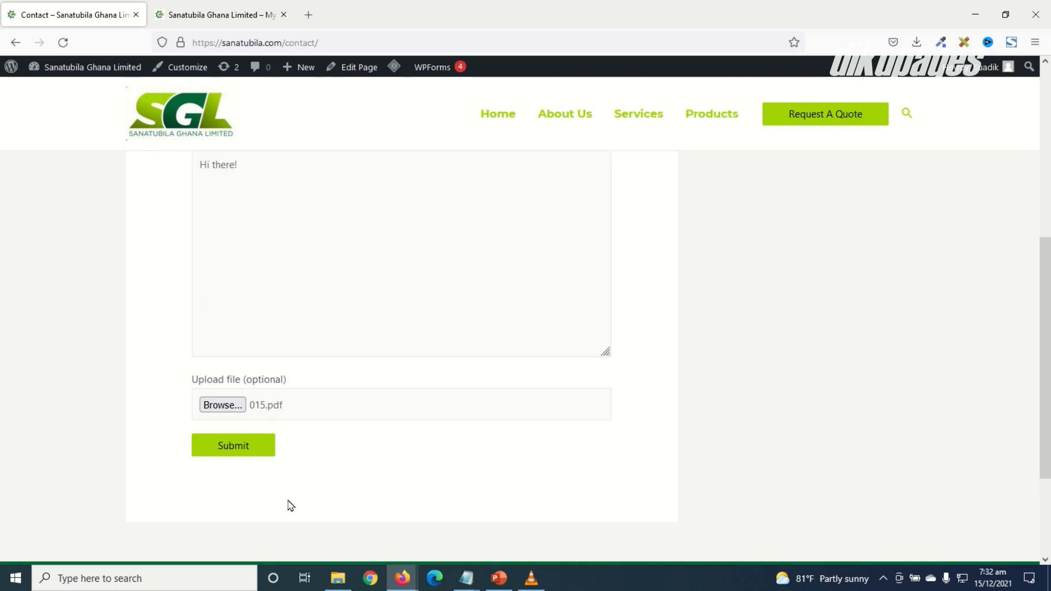
pyautogui.click(221, 455)
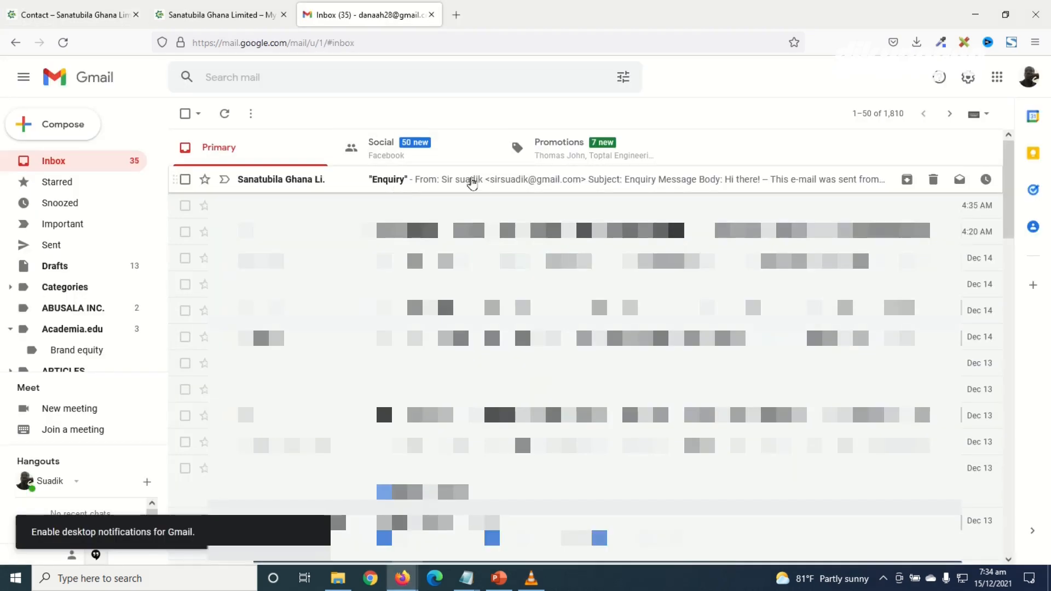
# Step: Open the received "Enquiry" e-mail in Gmail and check its sender, message, attachment and reply recipient before returning to the website
pyautogui.click(466, 181)
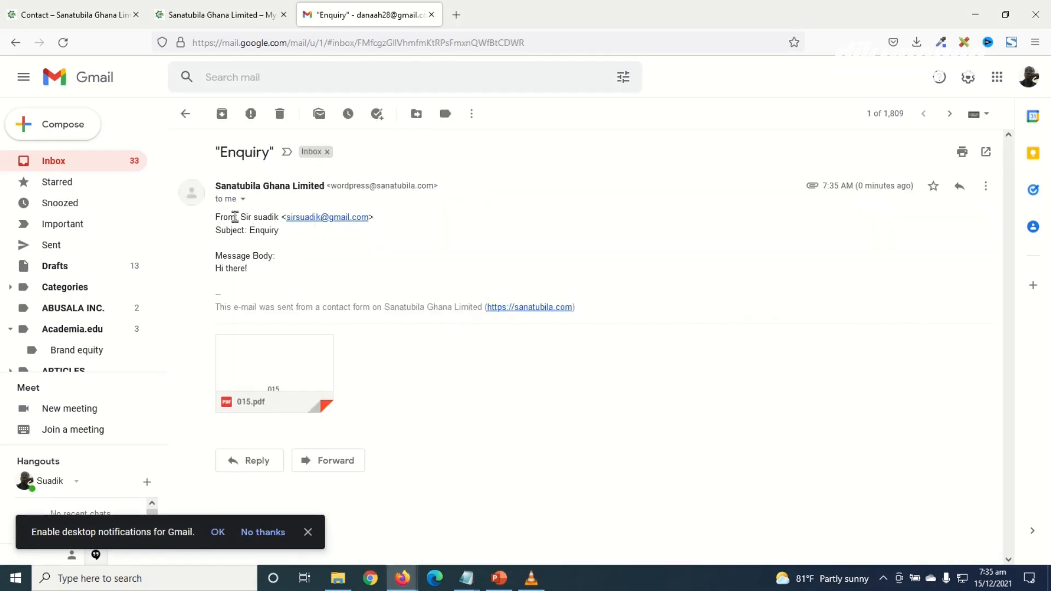
pyautogui.moveTo(241, 216); pyautogui.dragTo(279, 217)
pyautogui.click(269, 234)
pyautogui.doubleClick(229, 268)
pyautogui.moveTo(306, 377)
pyautogui.click(250, 463)
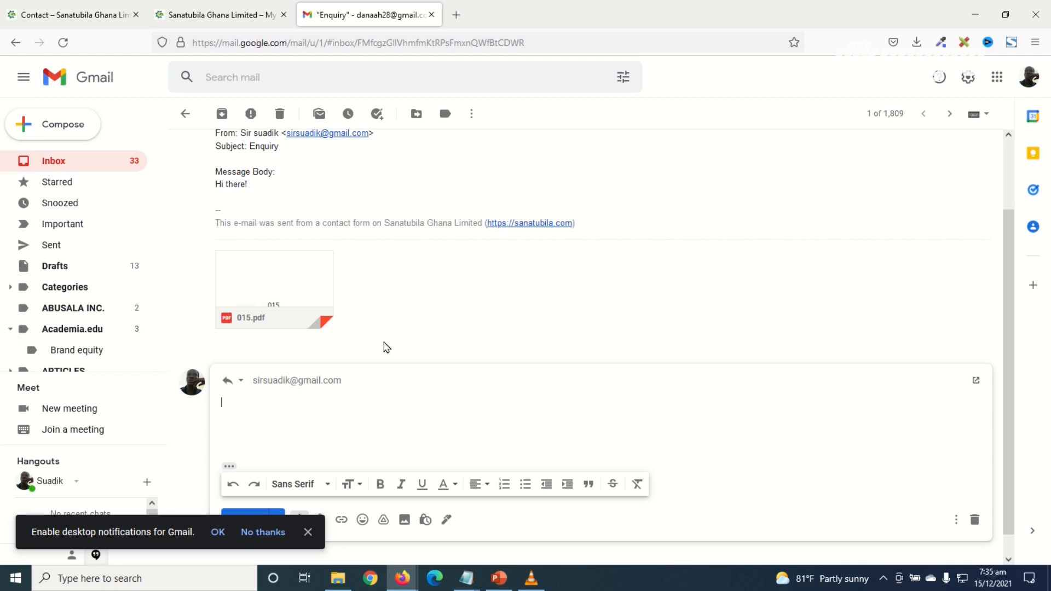
pyautogui.click(432, 14)
pyautogui.hotkey('ctrl', 'pageup')
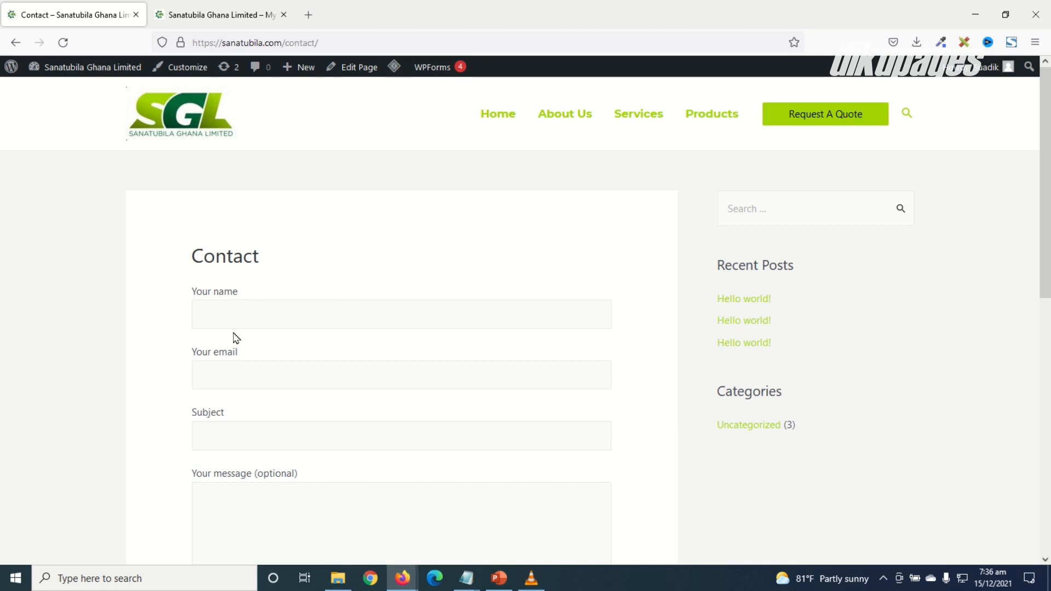
# Step: Add the Contact page to the site's Main Menu and save the menu
pyautogui.moveTo(92, 77)
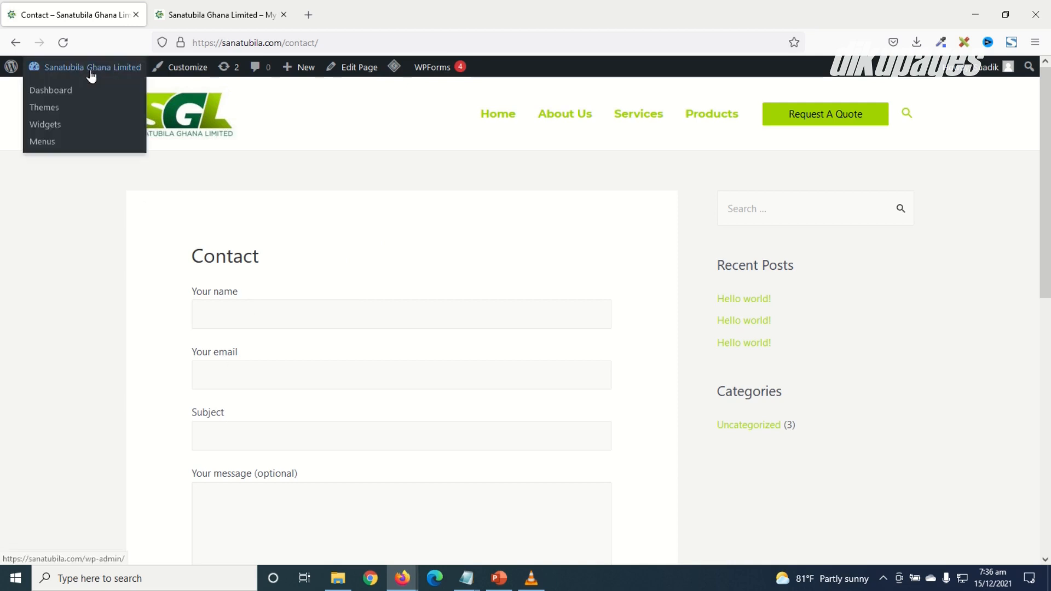
pyautogui.click(57, 144)
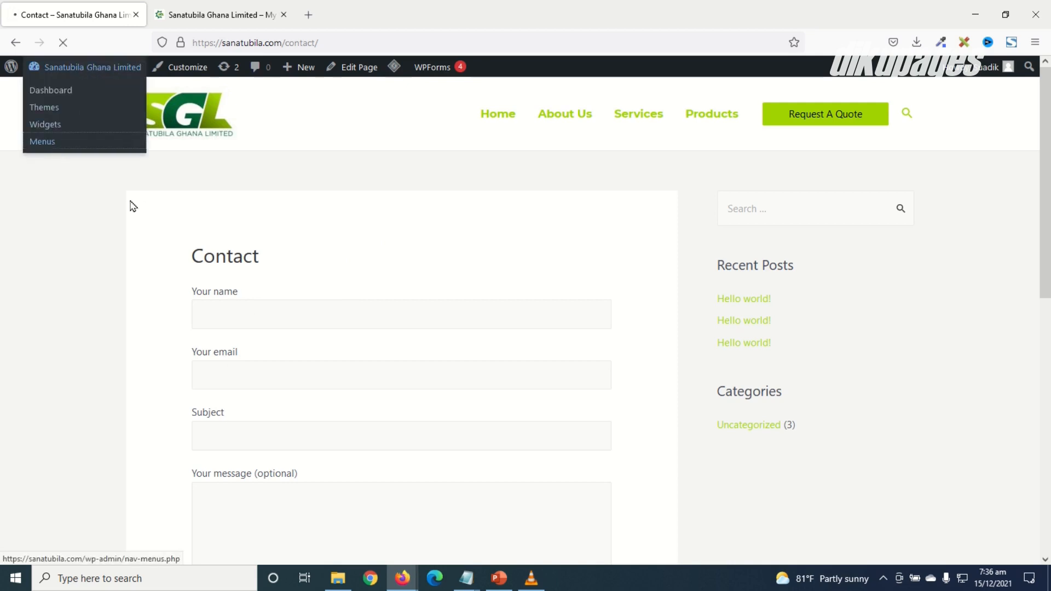
pyautogui.click(142, 320)
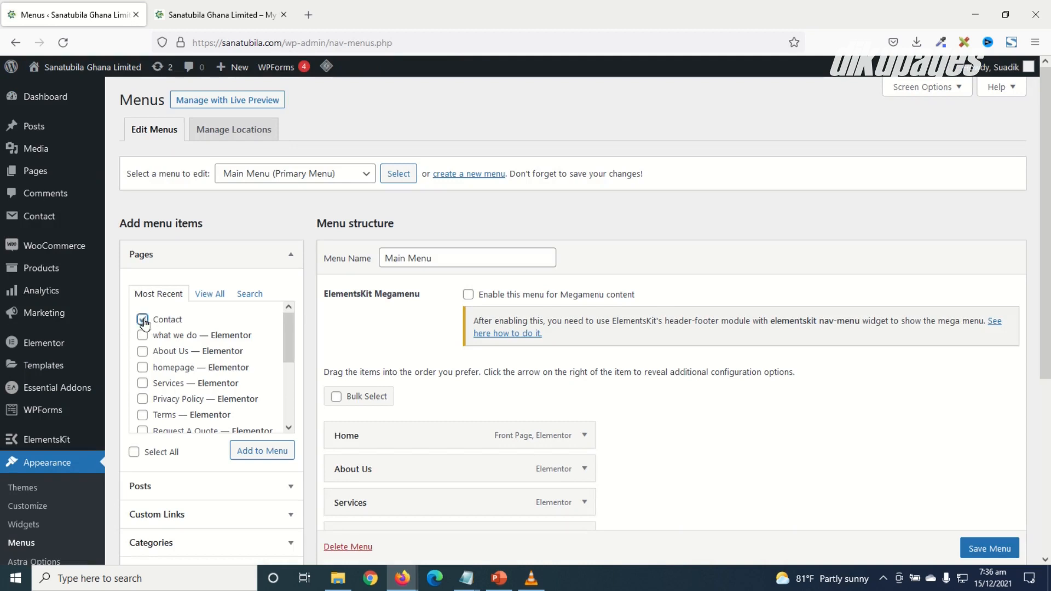
pyautogui.click(264, 455)
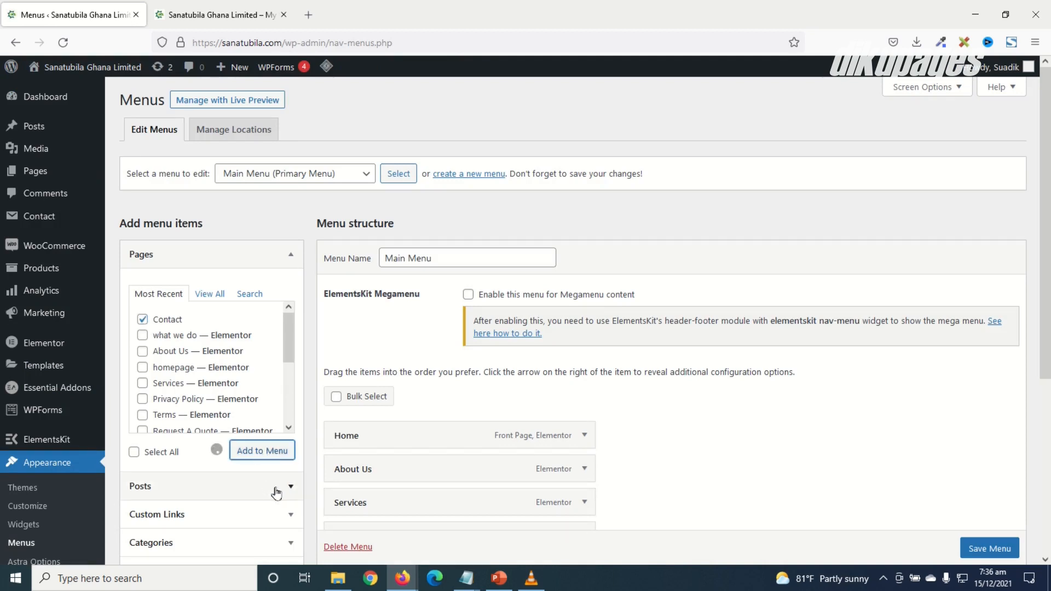
pyautogui.scroll(-3, 276, 494)
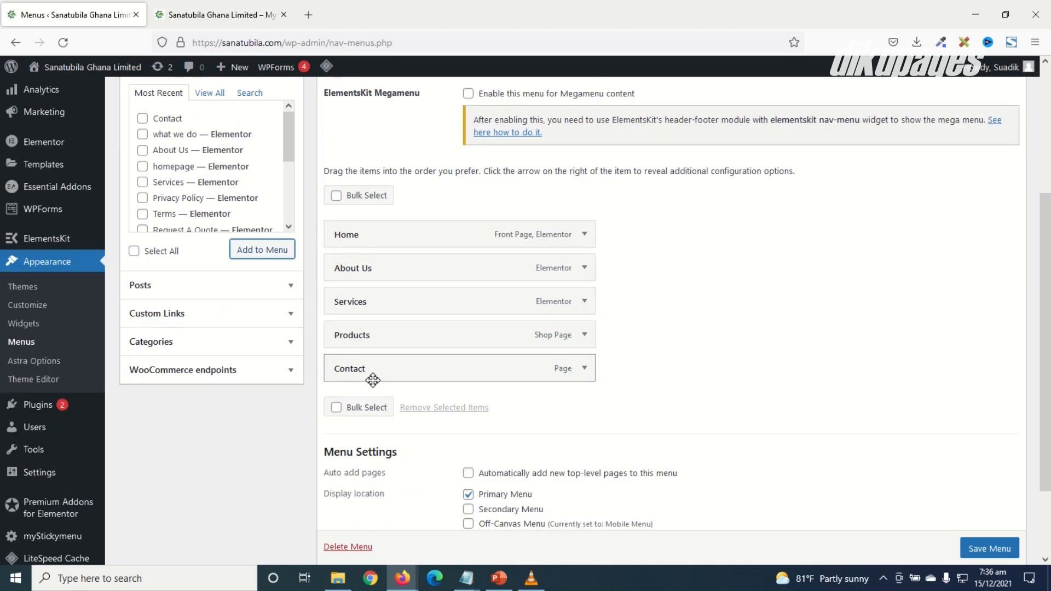
pyautogui.click(982, 549)
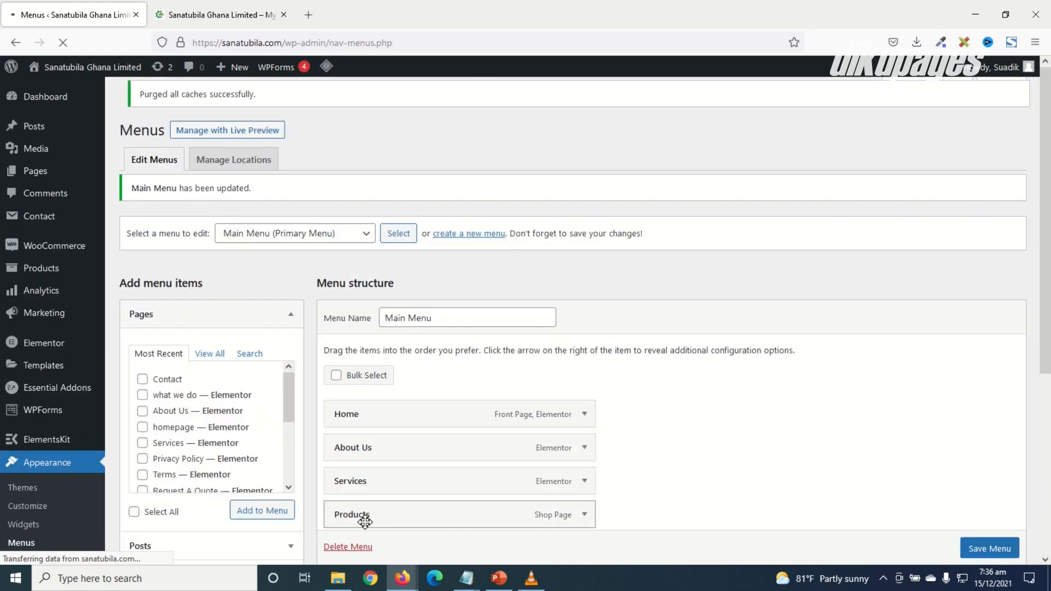
# Step: Reload the site's homepage, open Contact from its navigation and check the form down to the upload field
pyautogui.click(202, 15)
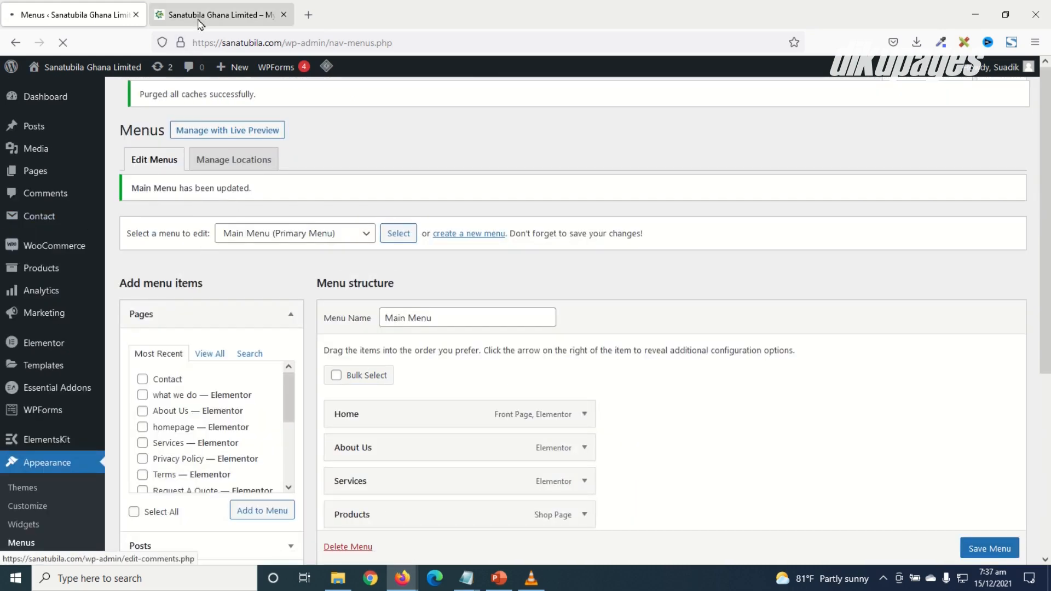
pyautogui.click(65, 48)
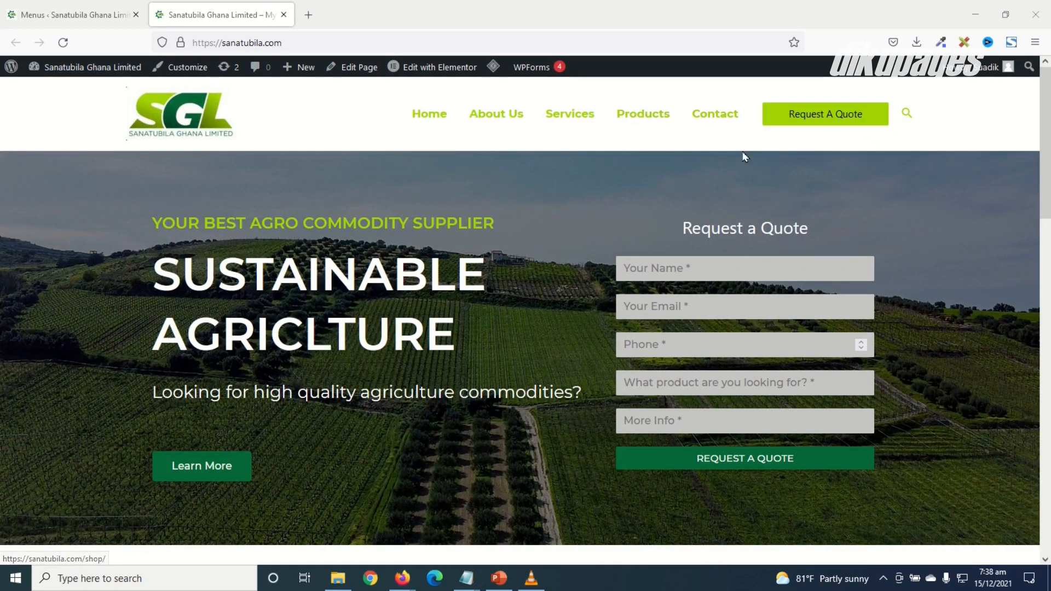
pyautogui.click(710, 117)
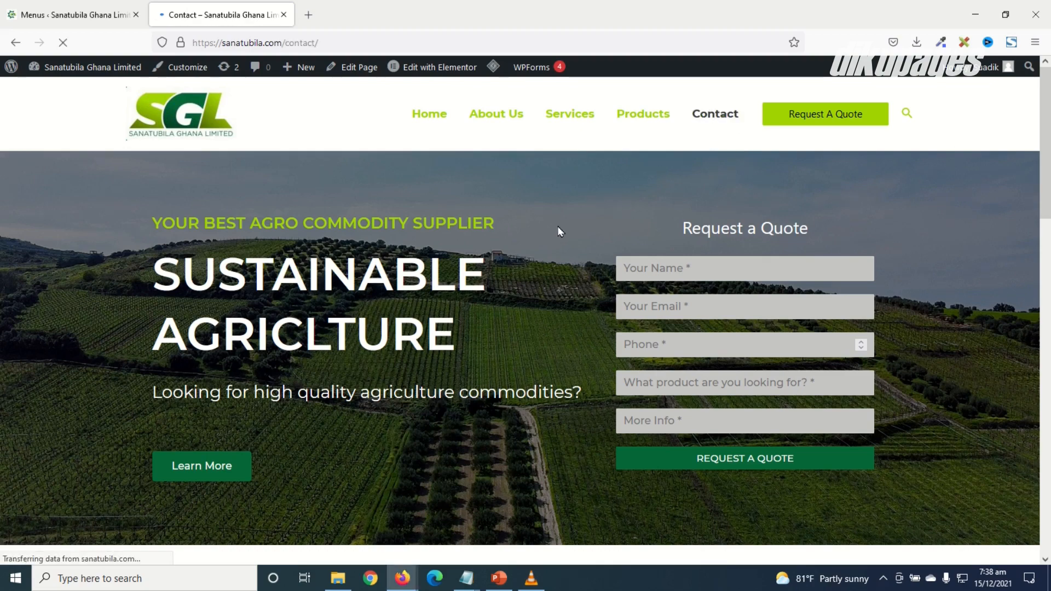
pyautogui.scroll(-6, 228, 329)
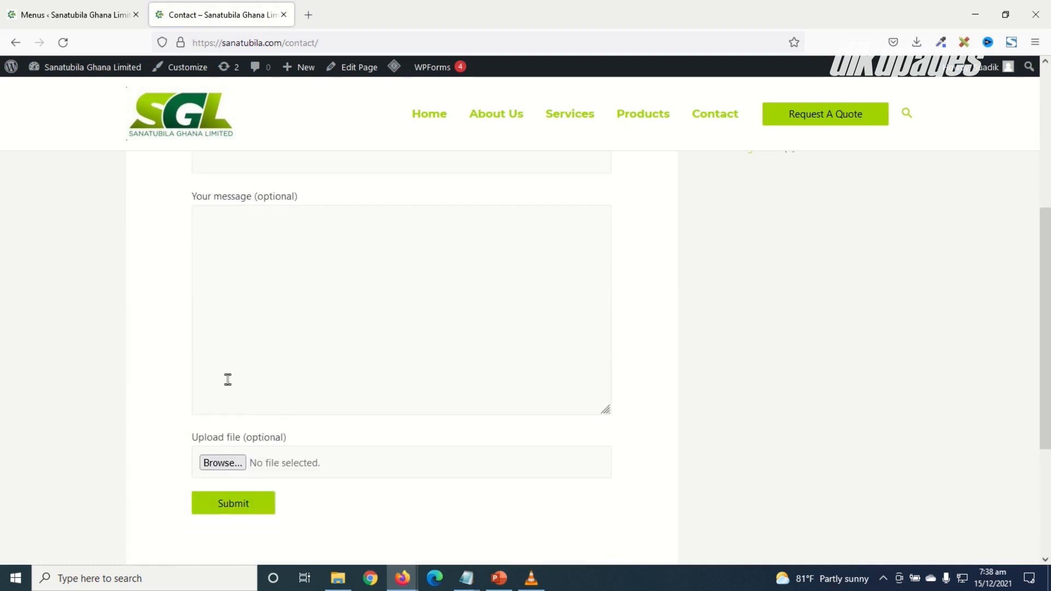
pyautogui.scroll(5, 229, 397)
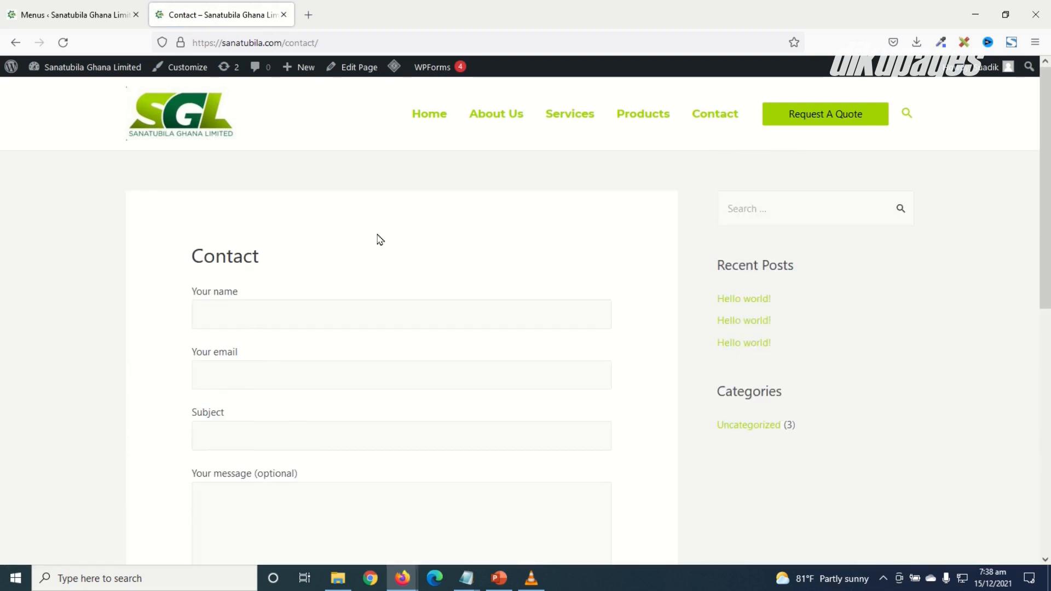